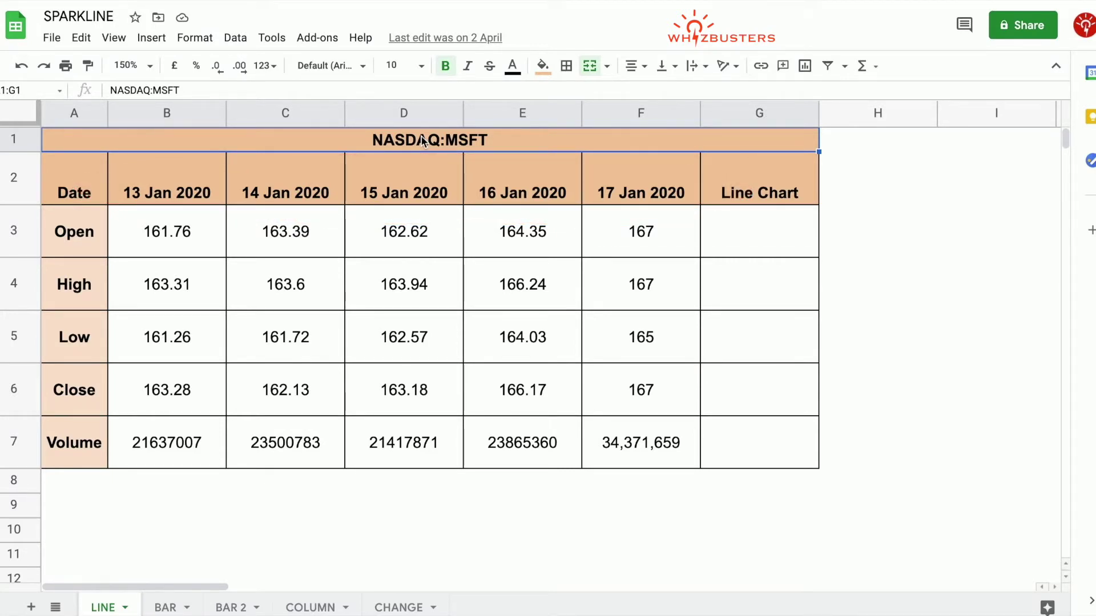
Create a default line sparkline of the Open prices in cell G3 with =sparkline(B3:F3).
{"action": "left_click", "coordinate": [759, 231]}
{"action": "type", "text": "=spark"}
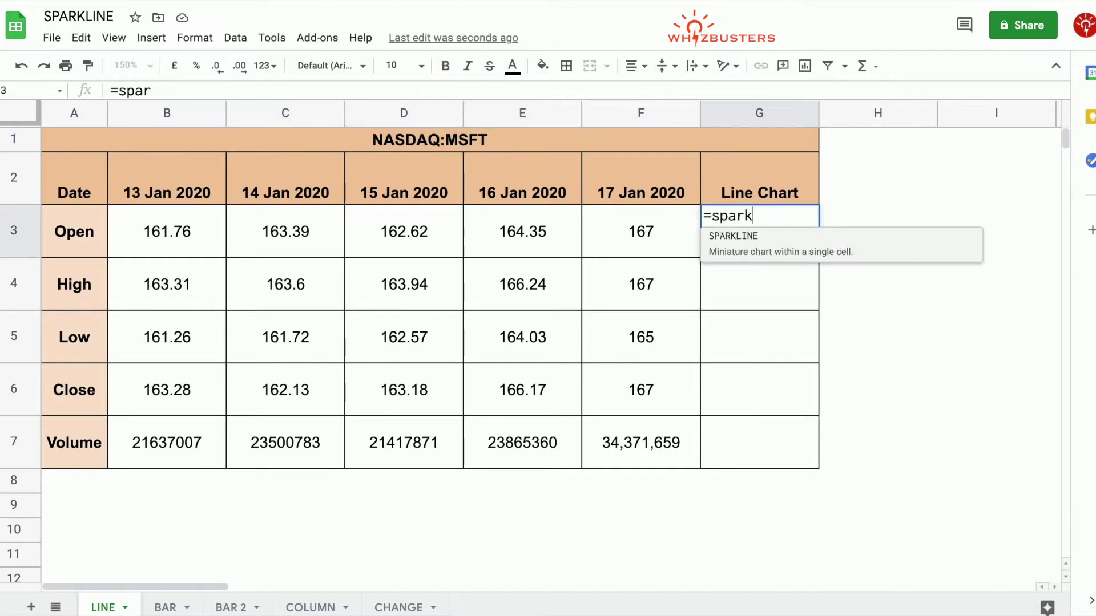
{"action": "type", "text": "line("}
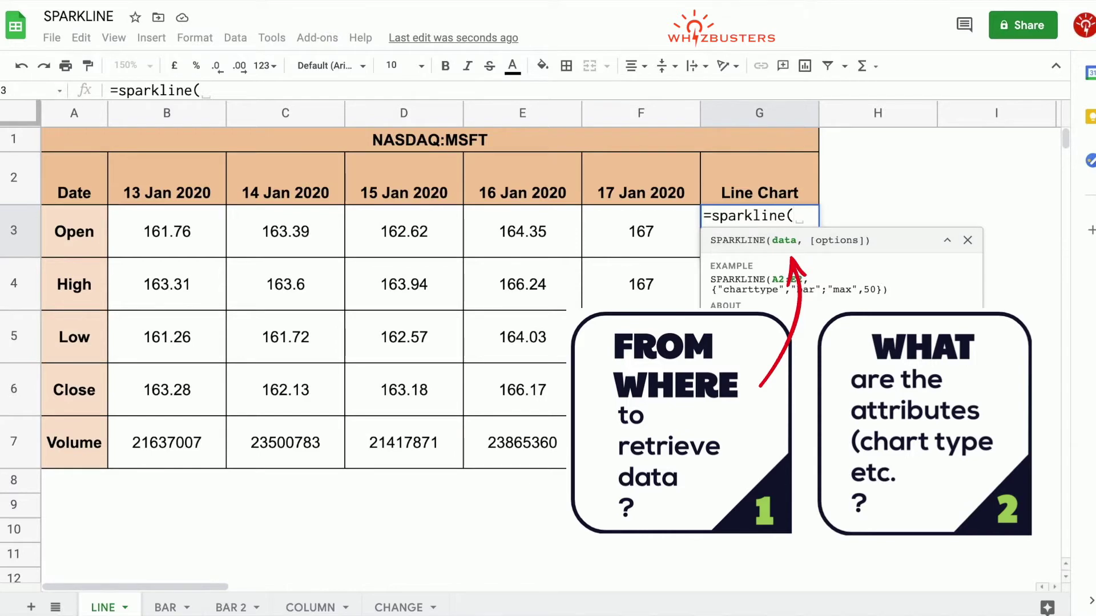
{"action": "left_click_drag", "start_coordinate": [176, 231], "coordinate": [635, 234]}
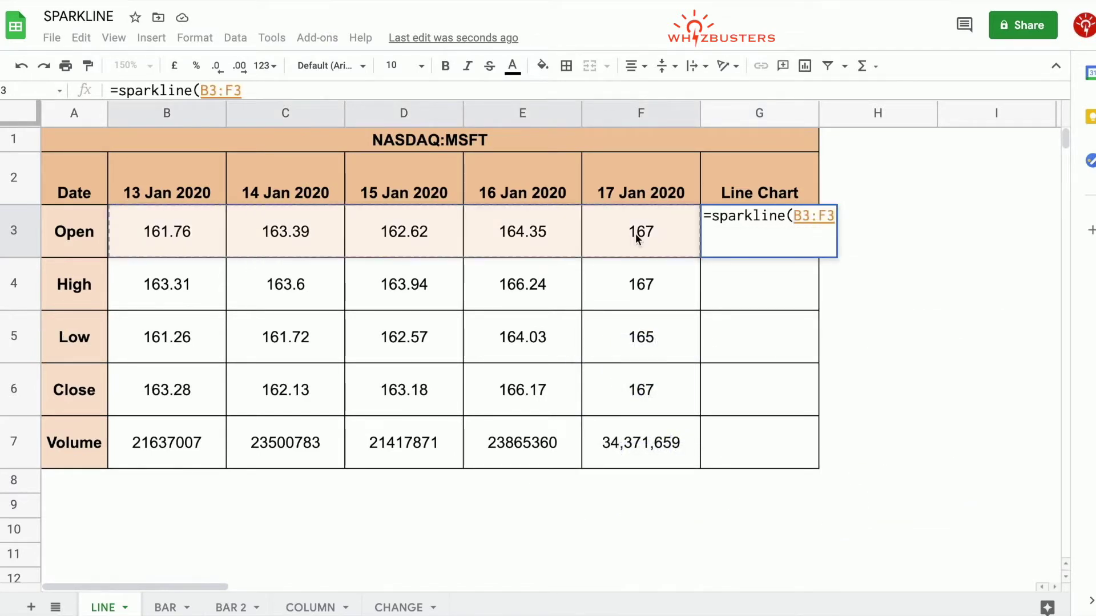
{"action": "type", "text": ","}
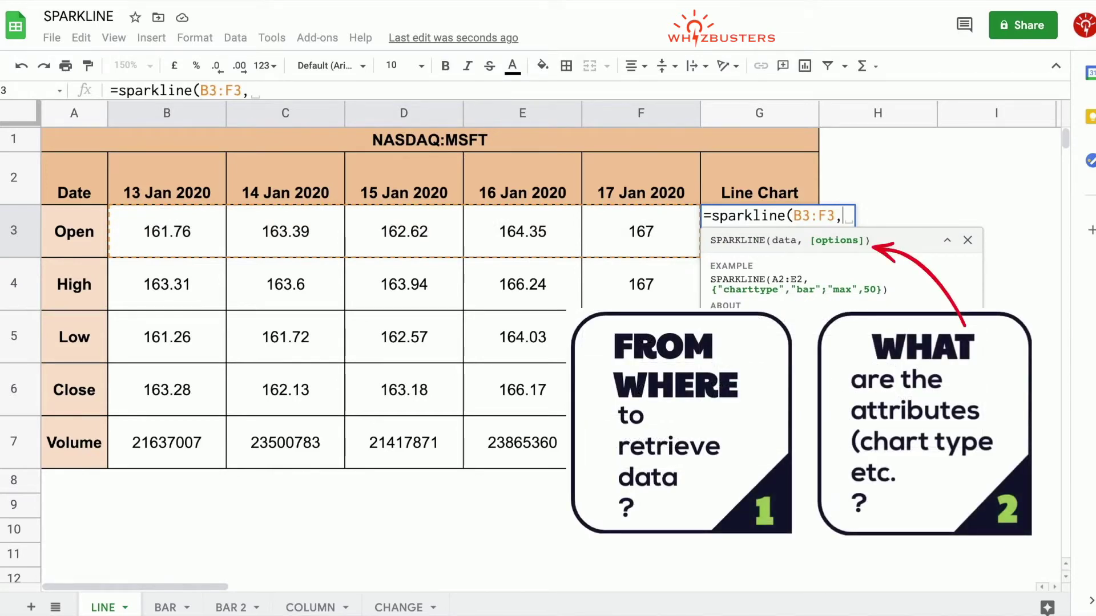
{"action": "key", "text": "BackSpace"}
{"action": "type", "text": ")"}
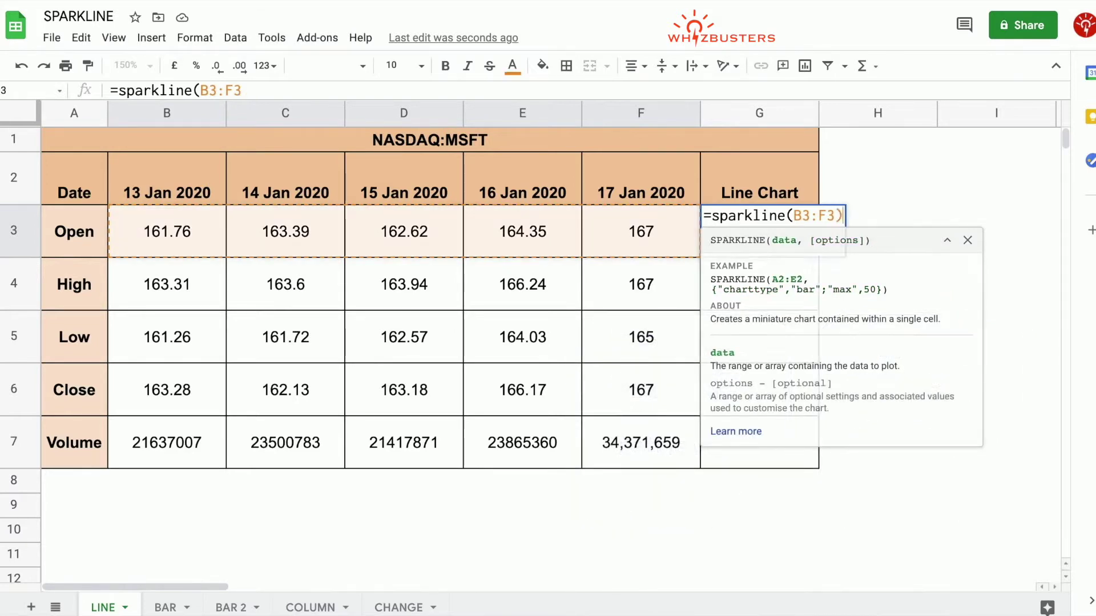
{"action": "key", "text": "Return"}
Fill the sparkline formula from G3 down to G7 and check the copied formulas in the rows below.
{"action": "left_click", "coordinate": [797, 254]}
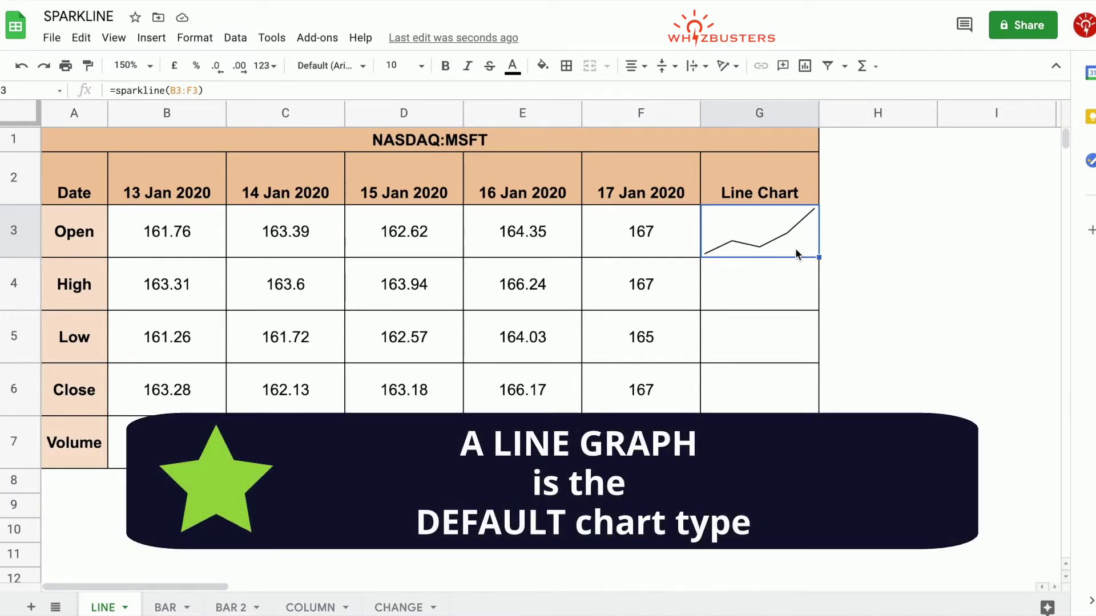
{"action": "left_click_drag", "start_coordinate": [820, 258], "coordinate": [811, 468]}
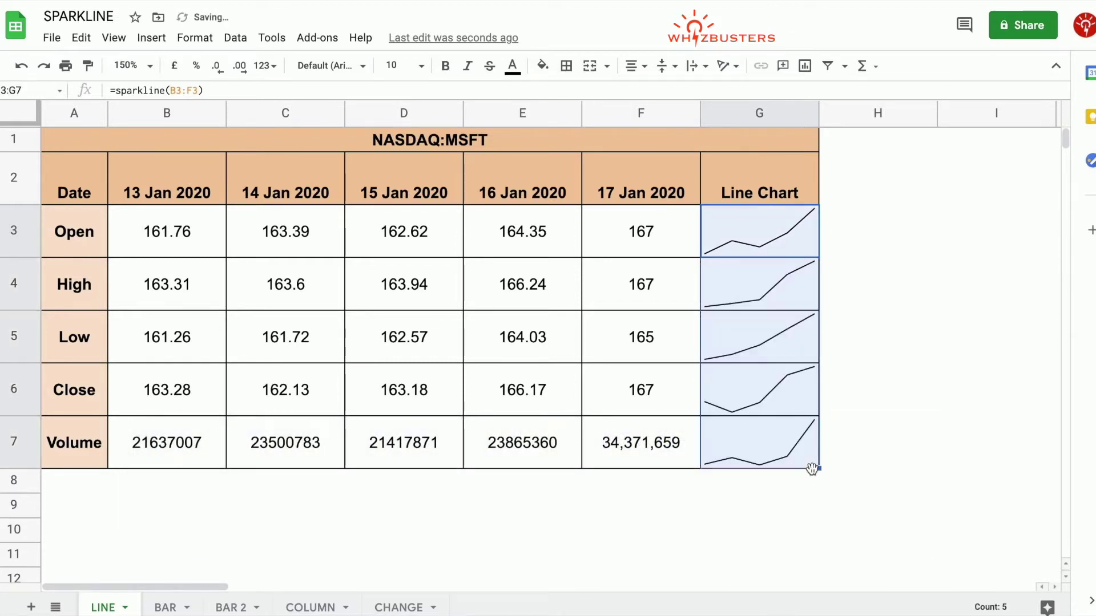
{"action": "left_click", "coordinate": [795, 300]}
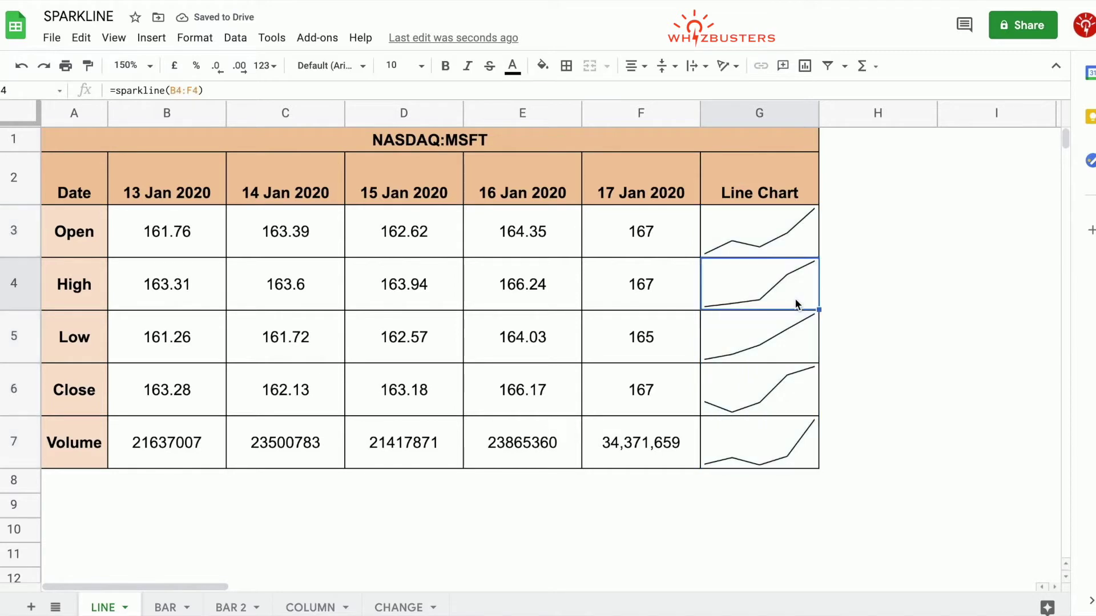
{"action": "left_click", "coordinate": [789, 336]}
{"action": "left_click", "coordinate": [783, 397]}
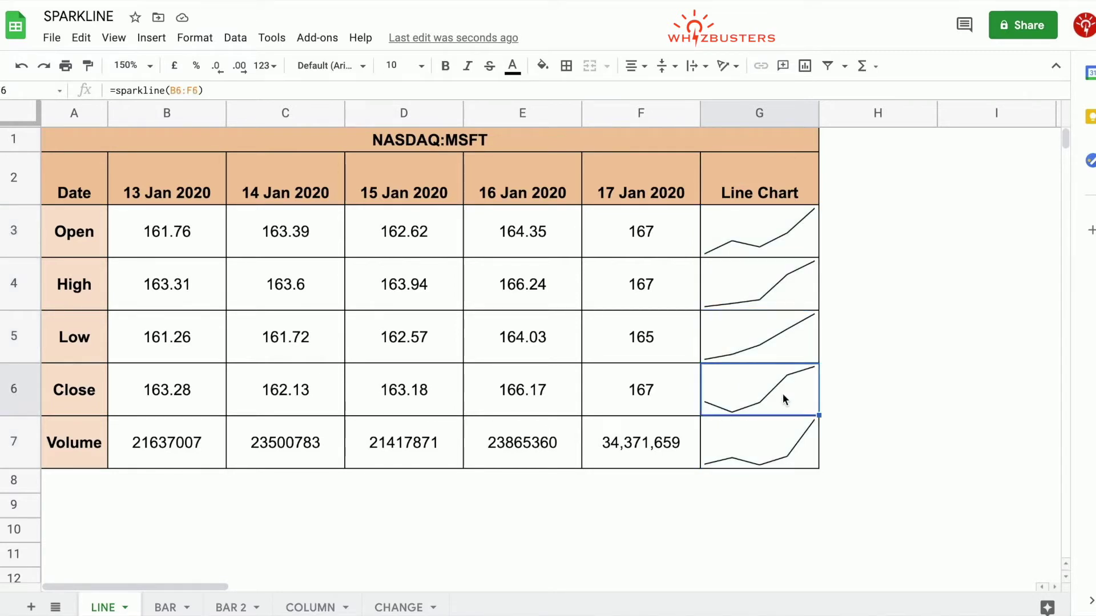
Begin a replacement sparkline formula in G3 using B3:F3 and the option "charttype","line".
{"action": "left_click", "coordinate": [765, 242]}
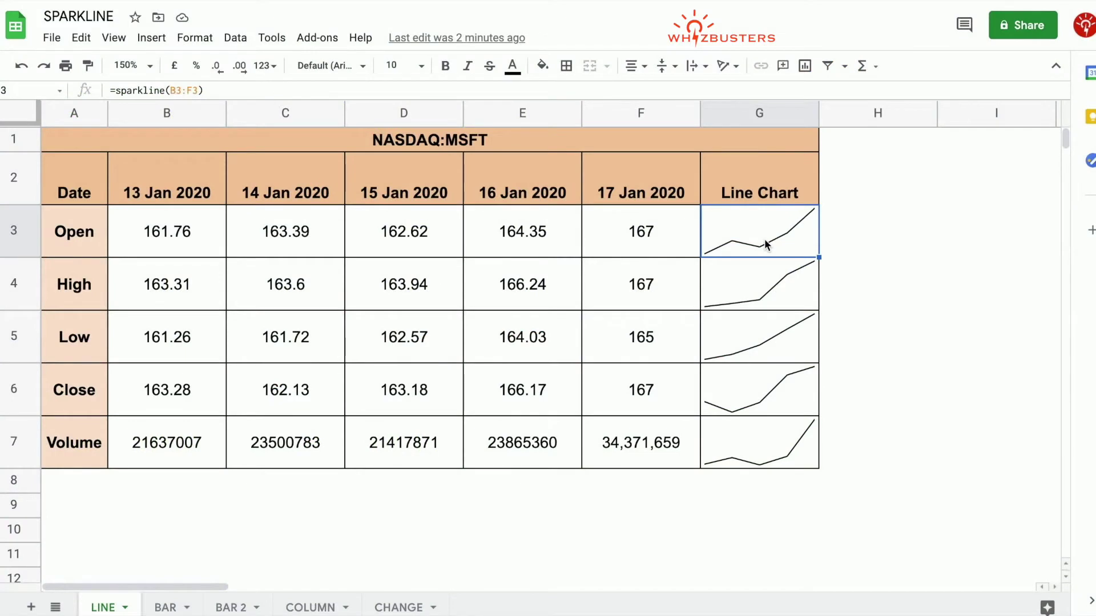
{"action": "type", "text": "=sparkline("}
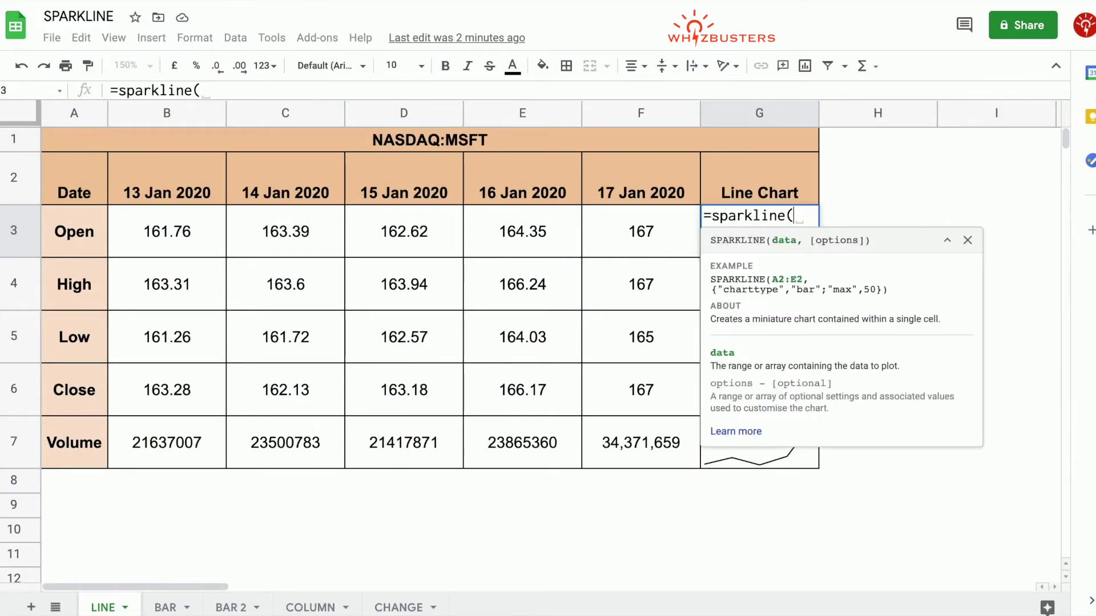
{"action": "left_click_drag", "start_coordinate": [166, 231], "coordinate": [654, 230]}
{"action": "type", "text": ","}
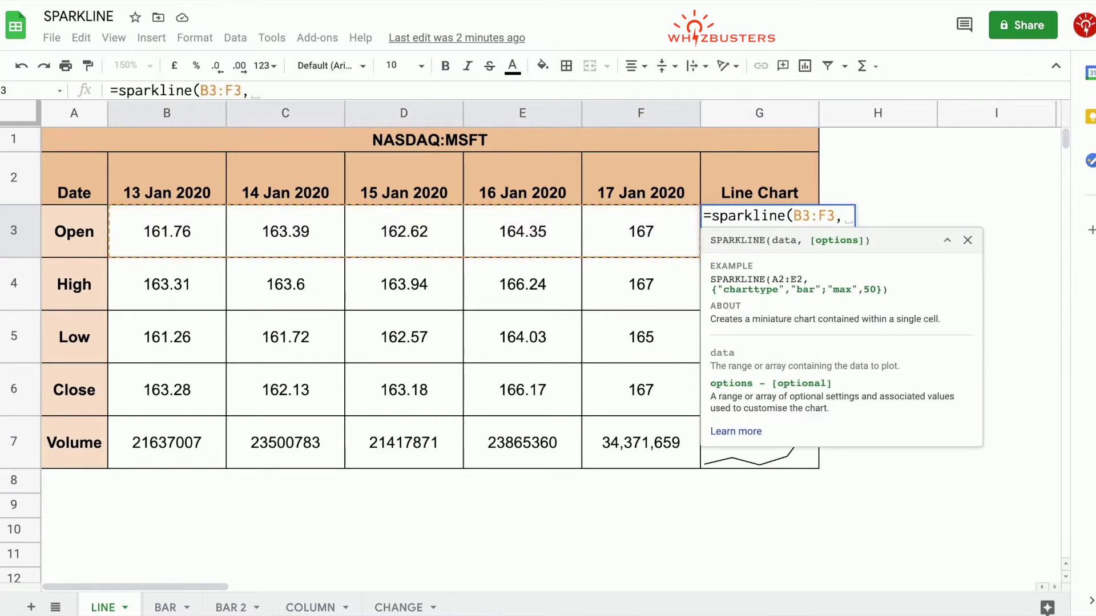
{"action": "type", "text": "{\"chart"}
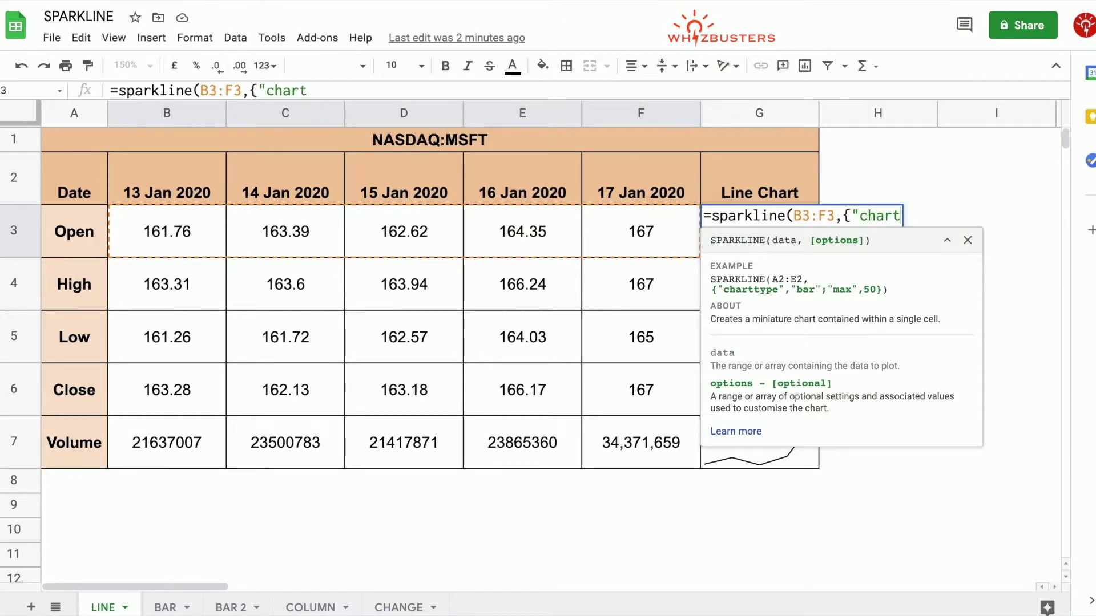
{"action": "type", "text": "type\", "}
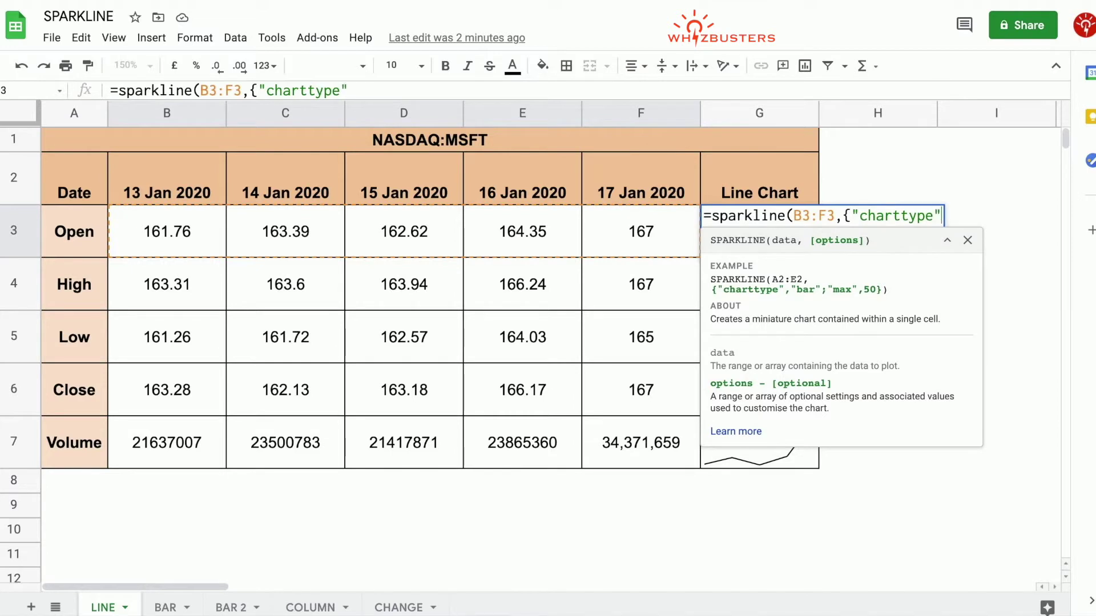
{"action": "type", "text": "\"line\""}
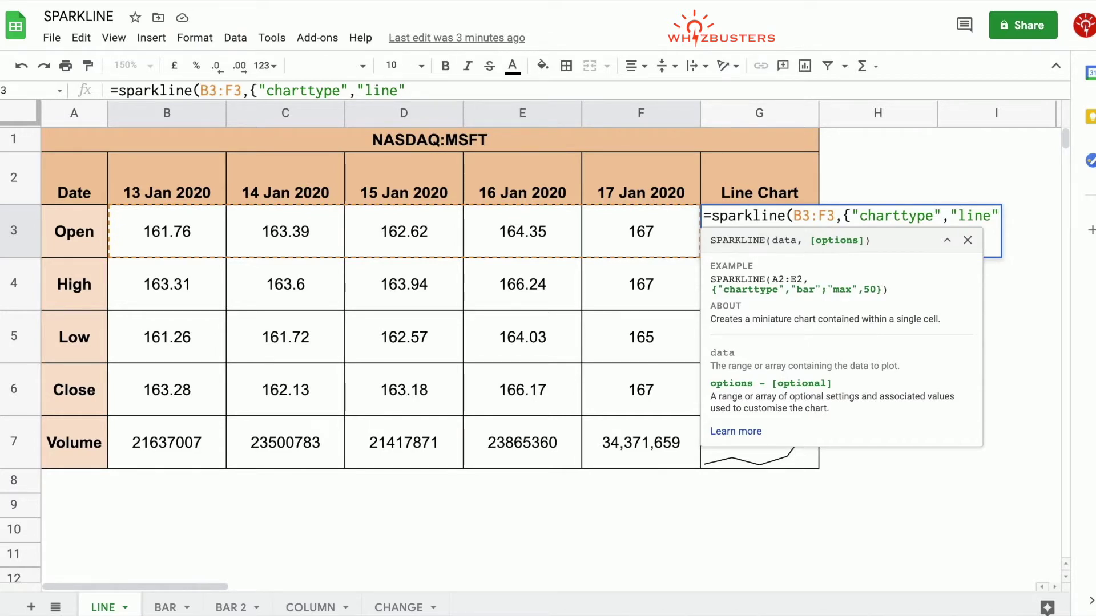
Add the option "color","green" to the G3 formula after a semicolon, then close and enter the formula.
{"action": "type", "text": ";\""}
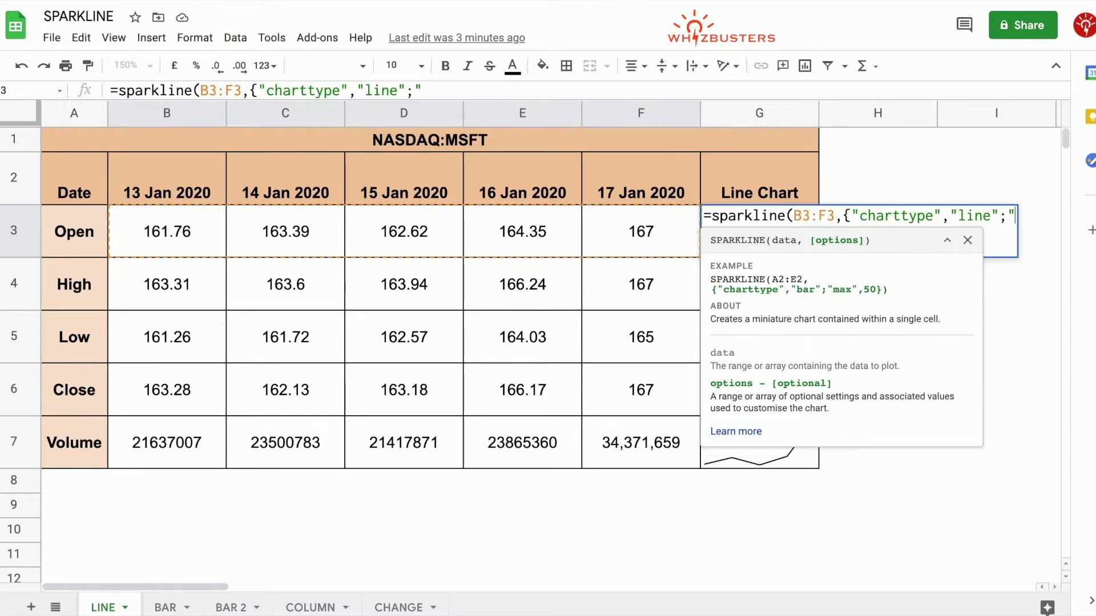
{"action": "type", "text": "colo"}
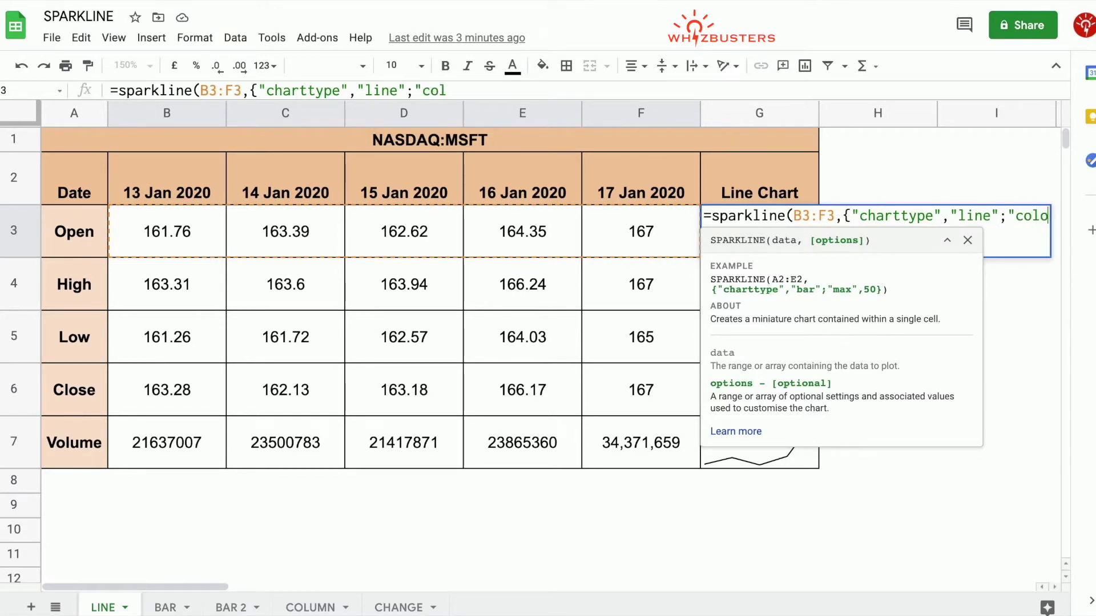
{"action": "type", "text": "r\","}
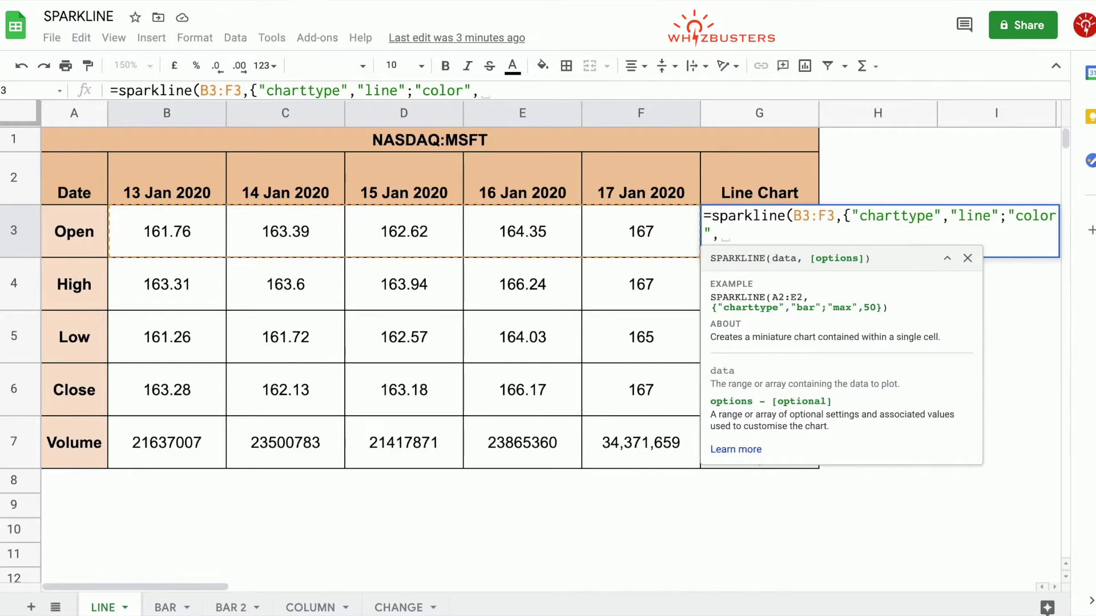
{"action": "type", "text": "\"green"}
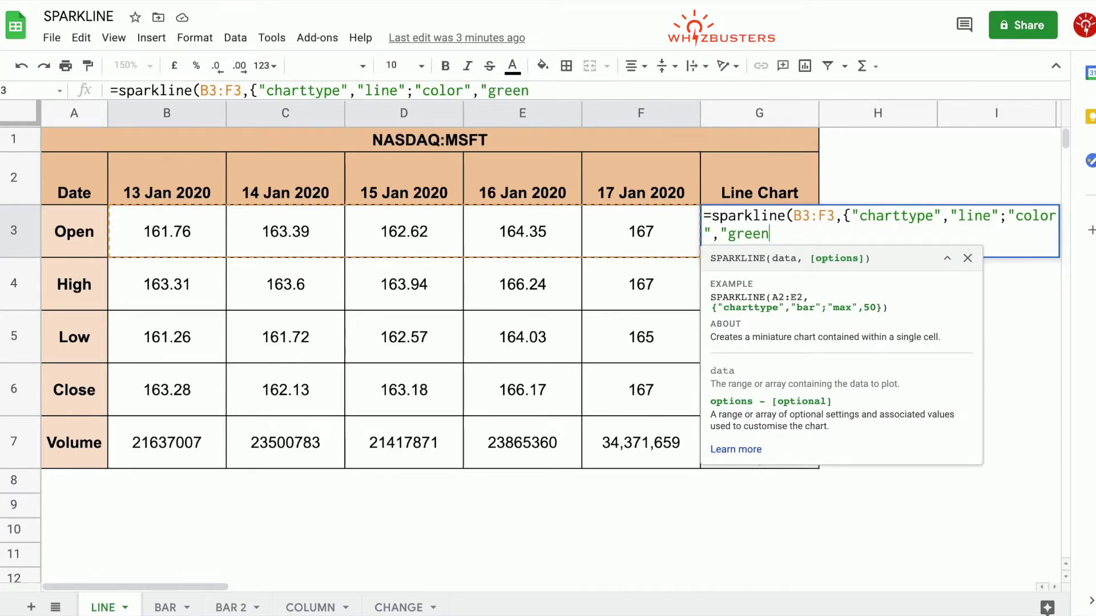
{"action": "type", "text": "\"})"}
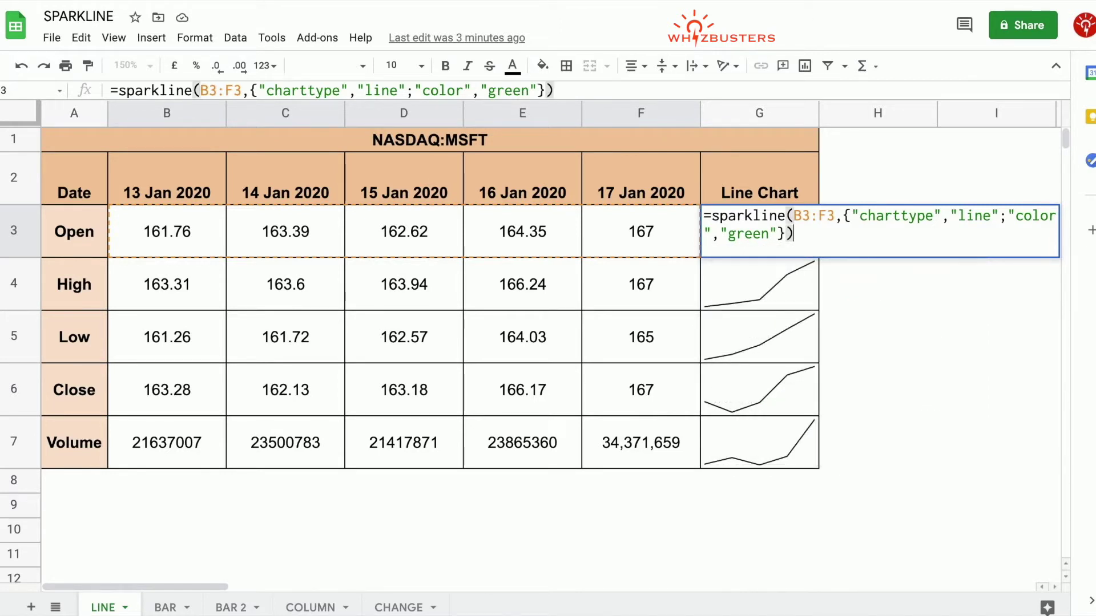
{"action": "key", "text": "Return"}
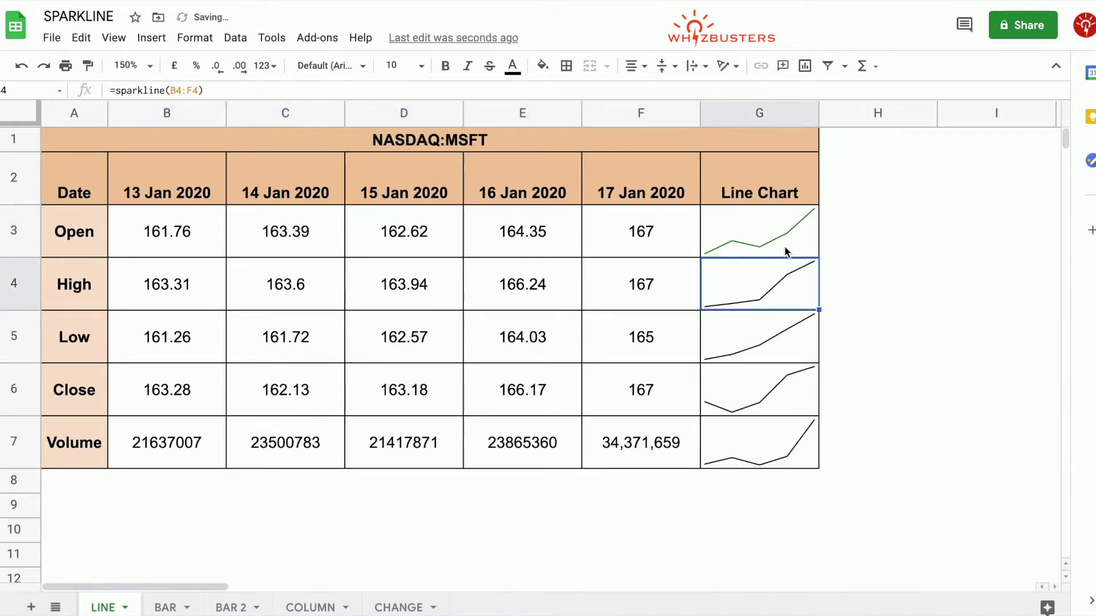
Remove the "charttype","line" option from the G3 formula, keeping only the "color","green" option.
{"action": "left_click", "coordinate": [797, 251]}
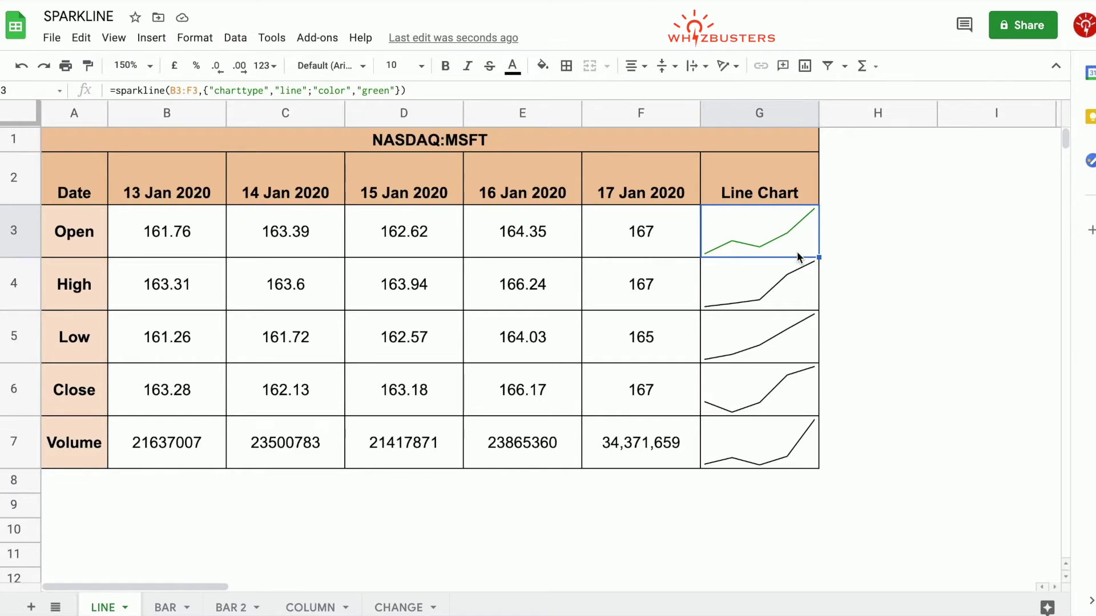
{"action": "left_click", "coordinate": [288, 86]}
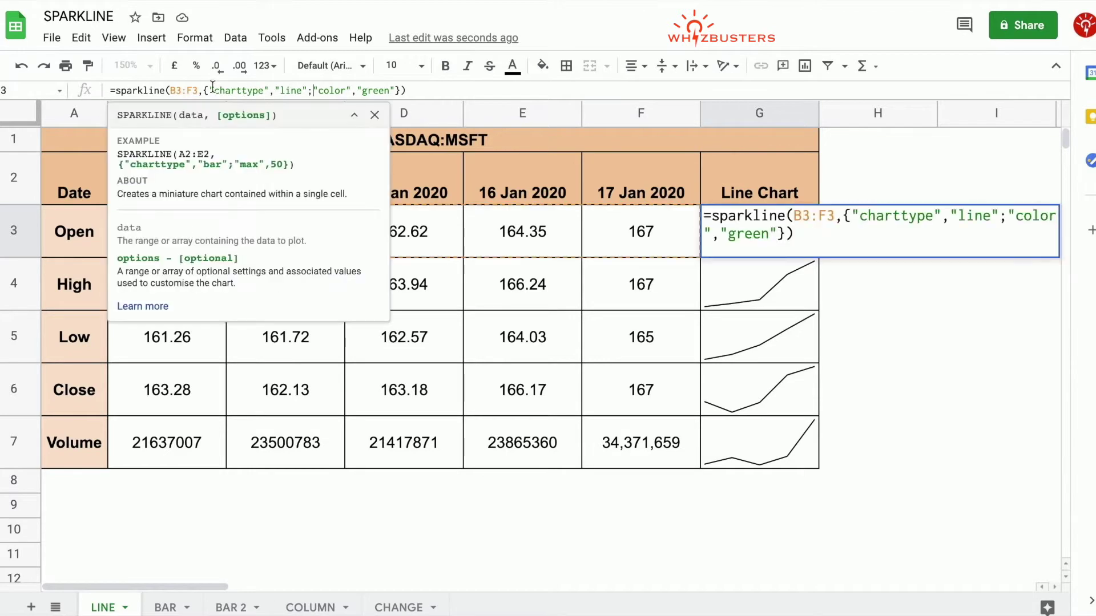
{"action": "left_click_drag", "start_coordinate": [210, 90], "coordinate": [314, 90]}
{"action": "key", "text": "BackSpace"}
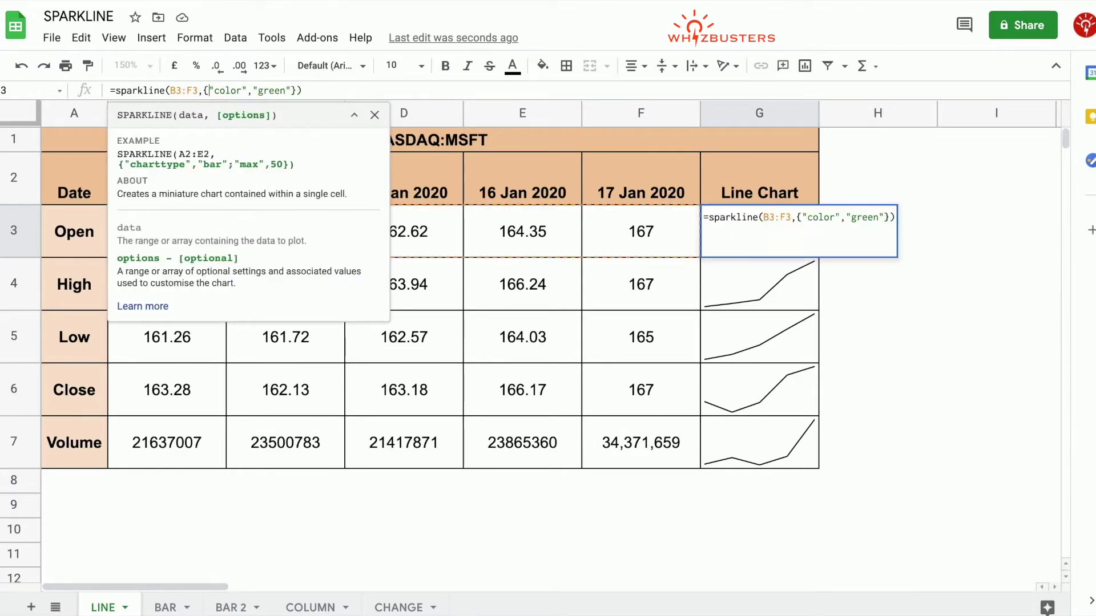
{"action": "key", "text": "Return"}
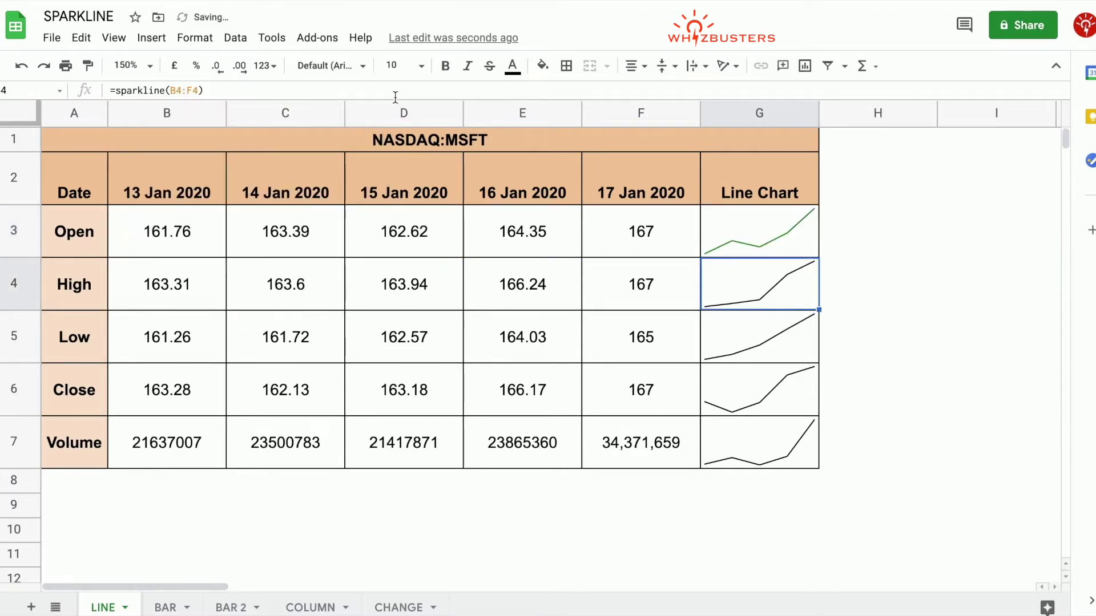
{"action": "left_click", "coordinate": [797, 226]}
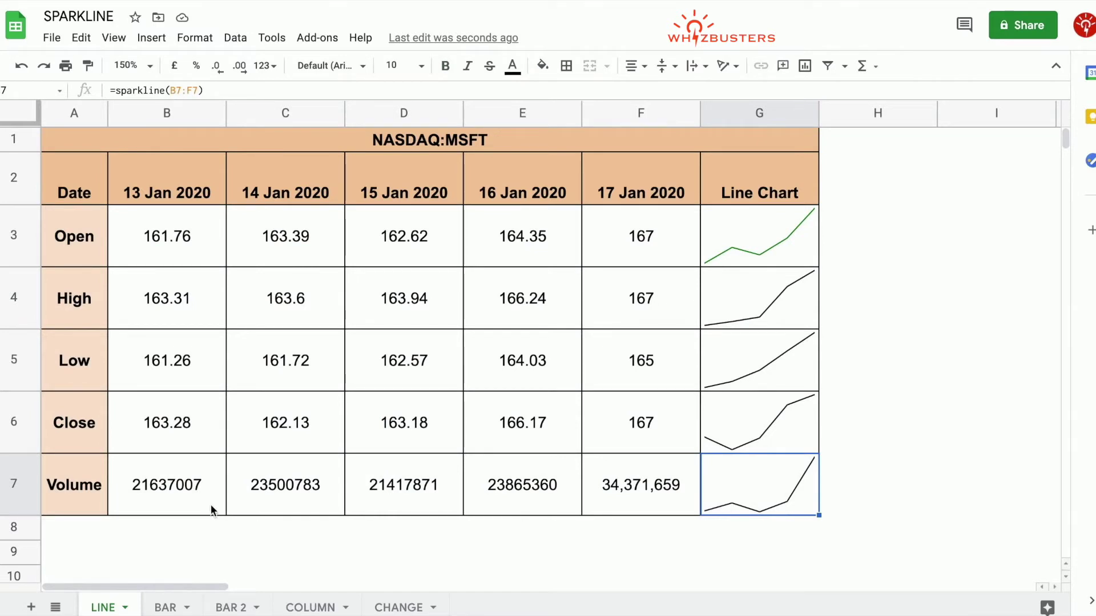
Set the Volume sparkline's y-axis minimum to 0 by adding {"ymin",0} to the formula in G7.
{"action": "left_click", "coordinate": [152, 494]}
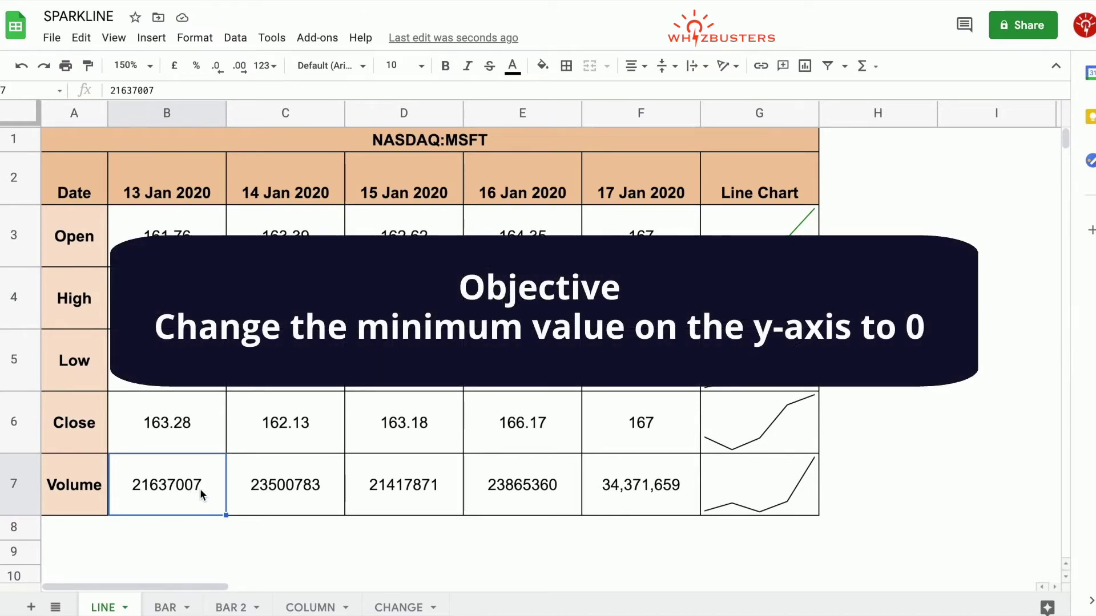
{"action": "left_click", "coordinate": [755, 489]}
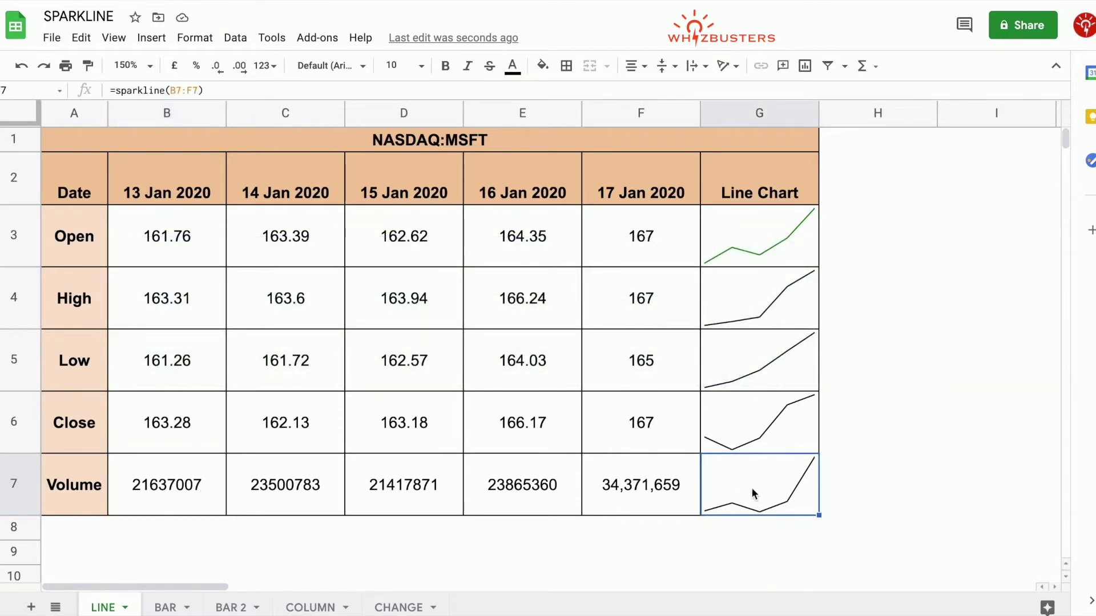
{"action": "left_click", "coordinate": [198, 91]}
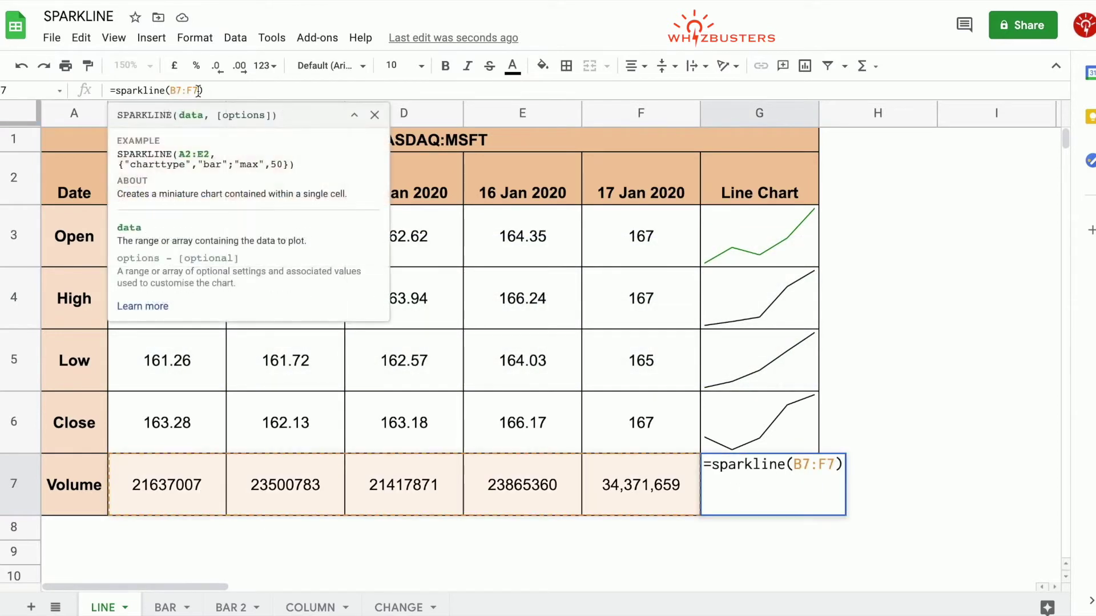
{"action": "type", "text": ",{\"ymin\",0}"}
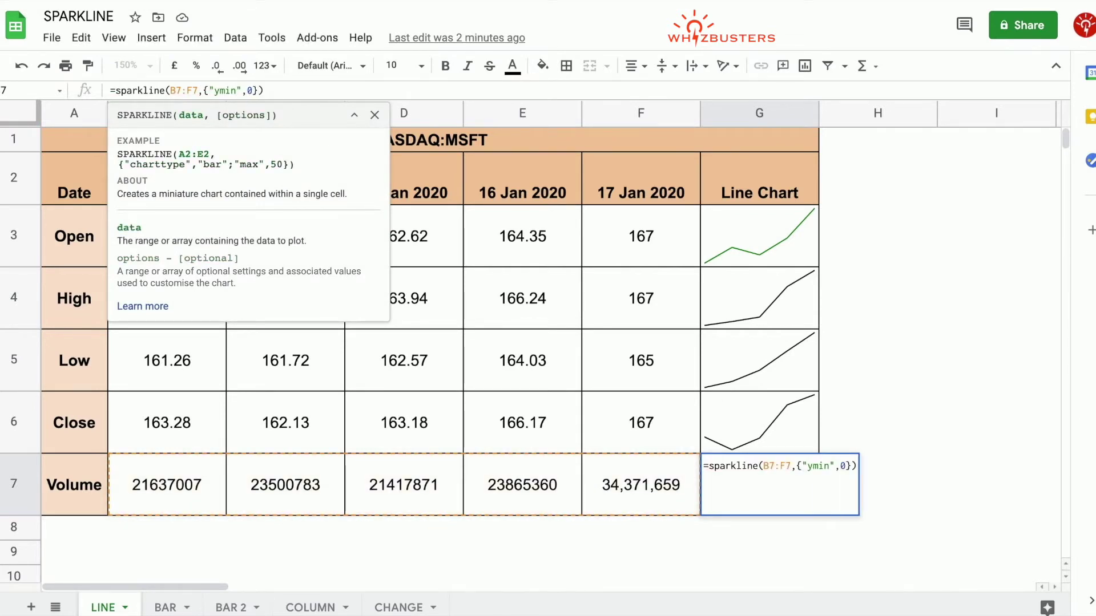
{"action": "key", "text": "Return"}
{"action": "left_click", "coordinate": [765, 483]}
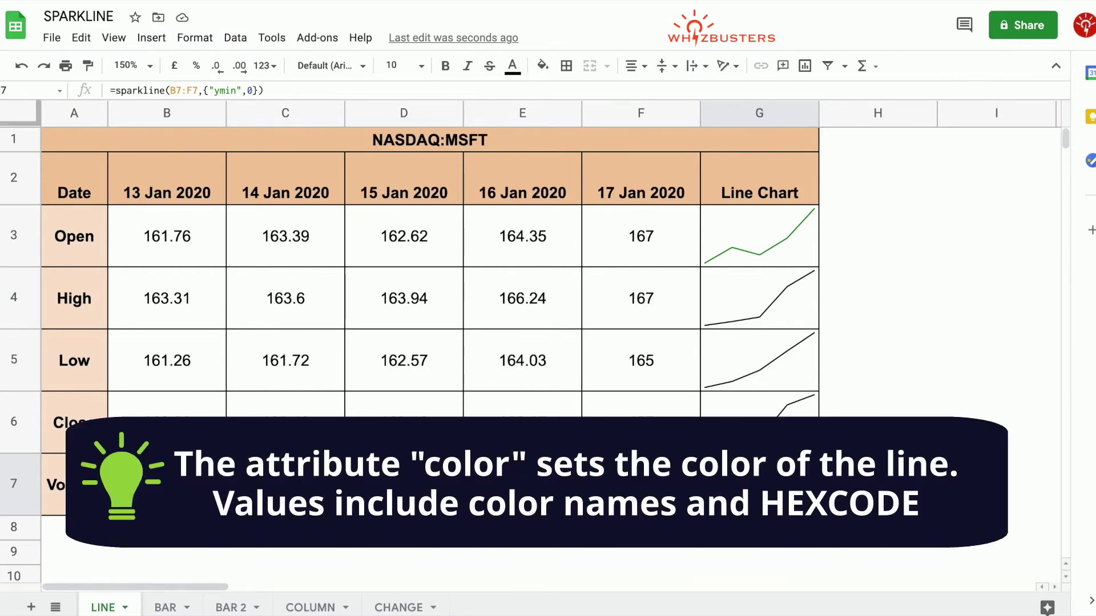
Make the High sparkline in G4 red by adding {"color","red"} to its formula.
{"action": "left_click", "coordinate": [759, 249]}
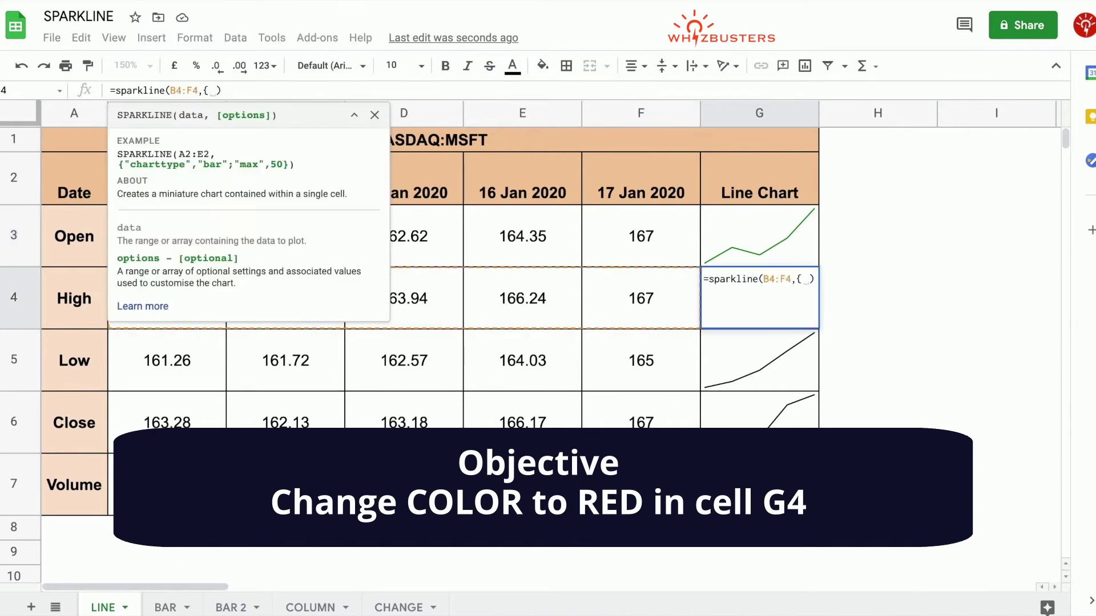
{"action": "type", "text": "\"color\""}
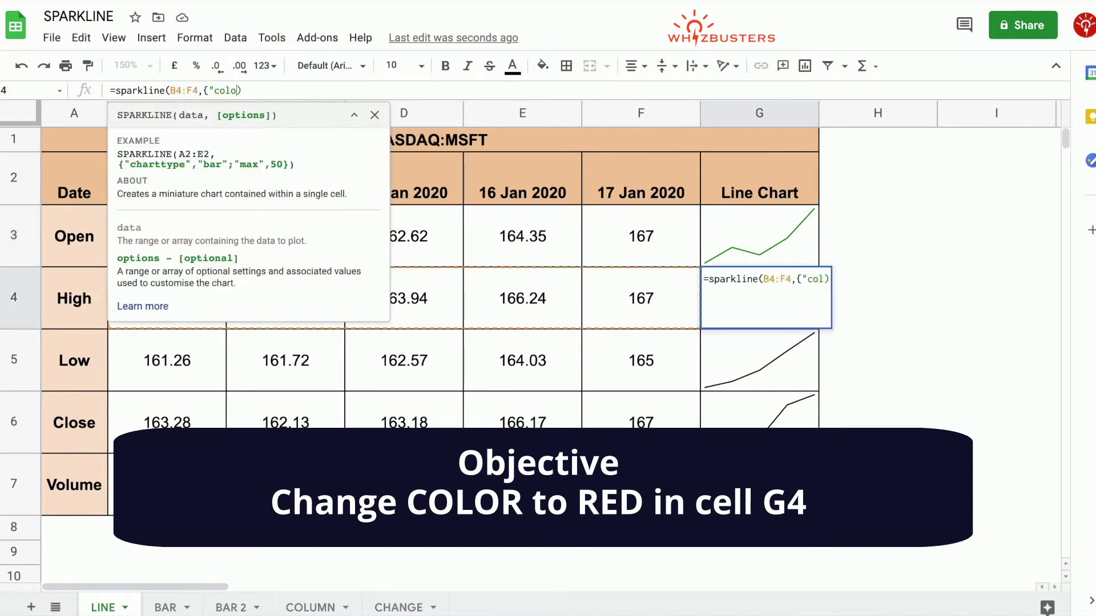
{"action": "type", "text": ",\"red\"}"}
{"action": "key", "text": "Return"}
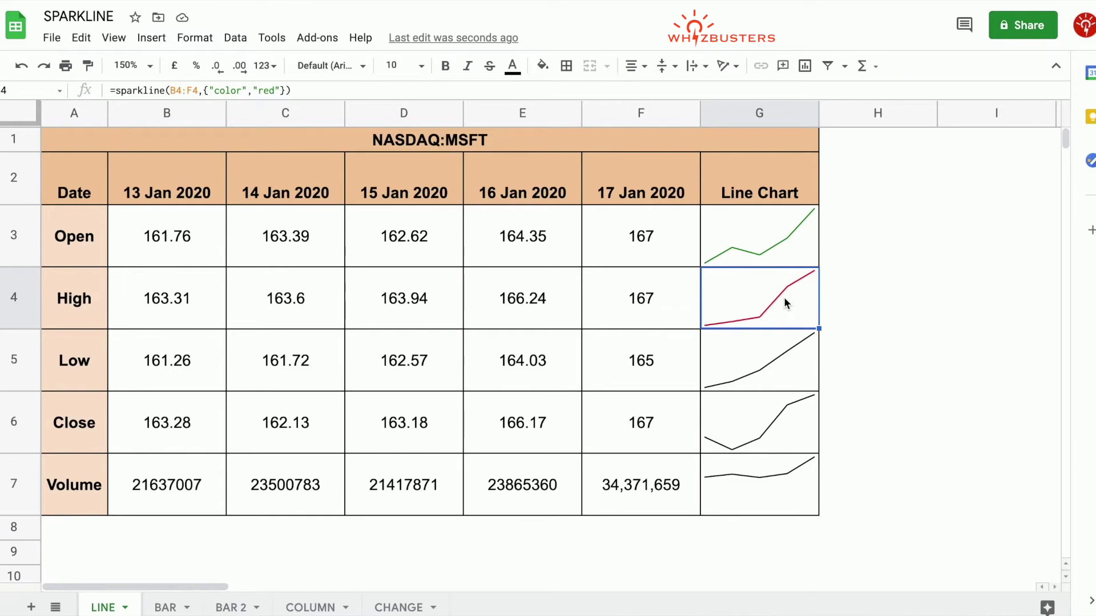
Make the Low sparkline in G5 amber by adding {"color","#FFBF00"} to its formula.
{"action": "left_click", "coordinate": [787, 379]}
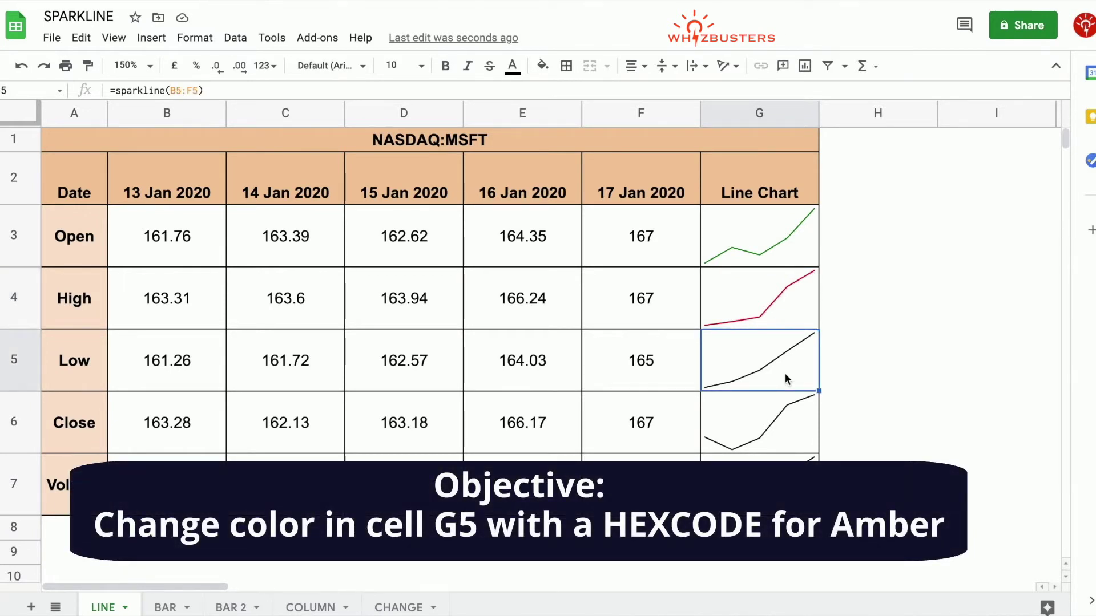
{"action": "left_click", "coordinate": [197, 88]}
{"action": "type", "text": ",{\"color\""}
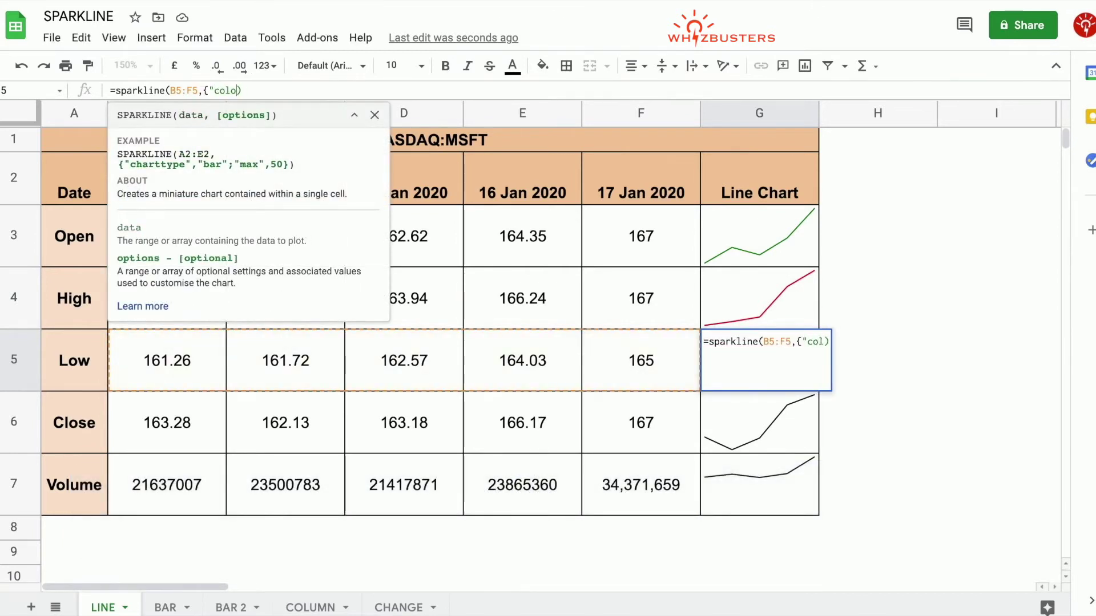
{"action": "type", "text": "\","}
{"action": "key", "text": "BackSpace"}
{"action": "type", "text": "\"#"}
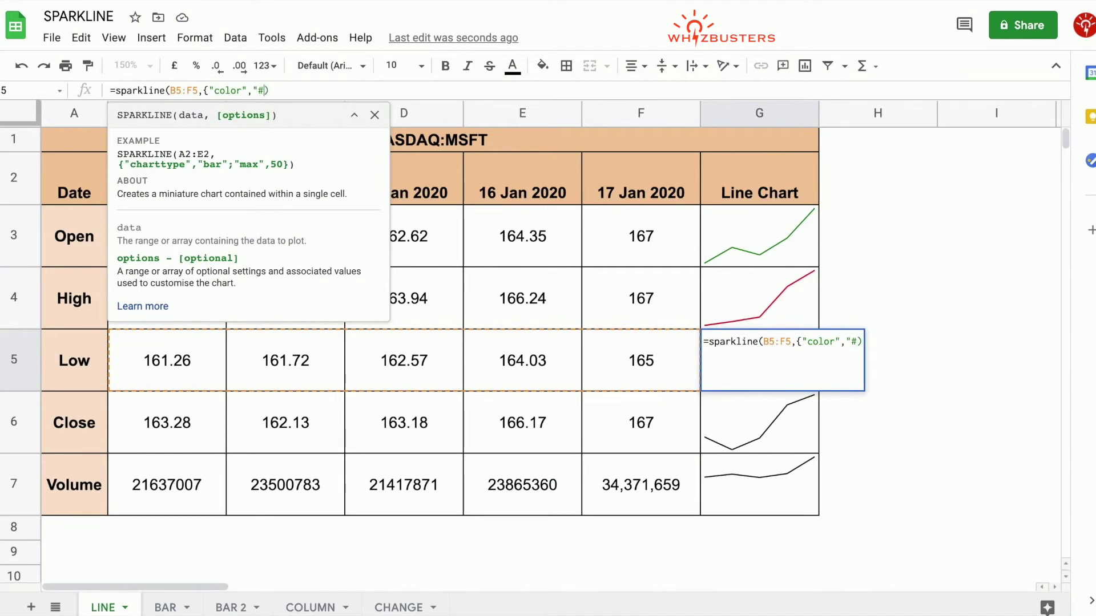
{"action": "type", "text": "FF"}
{"action": "type", "text": "BF00"}
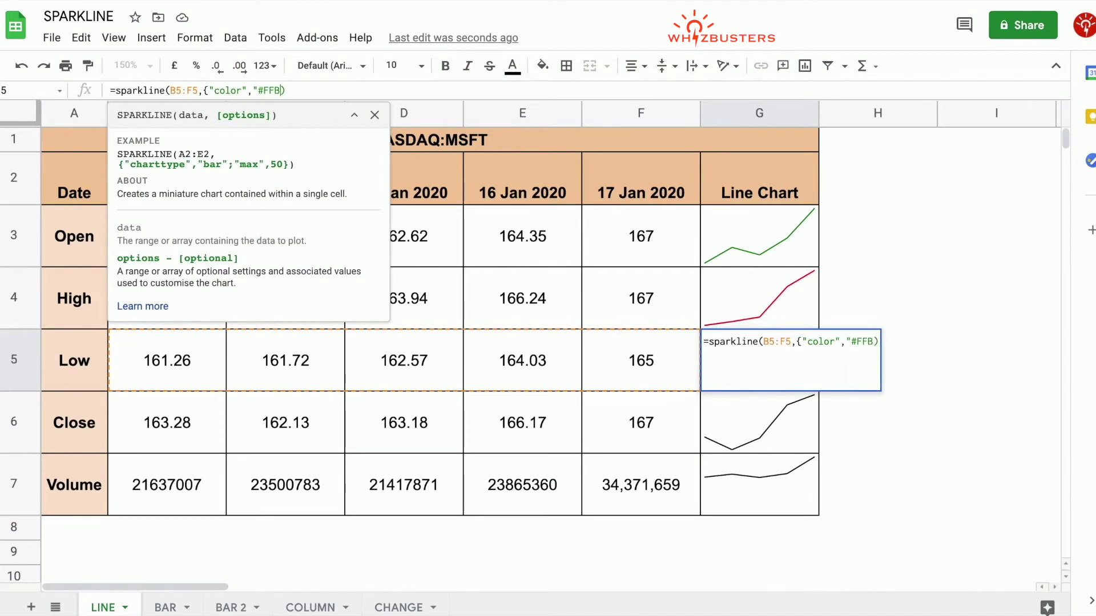
{"action": "type", "text": "\""}
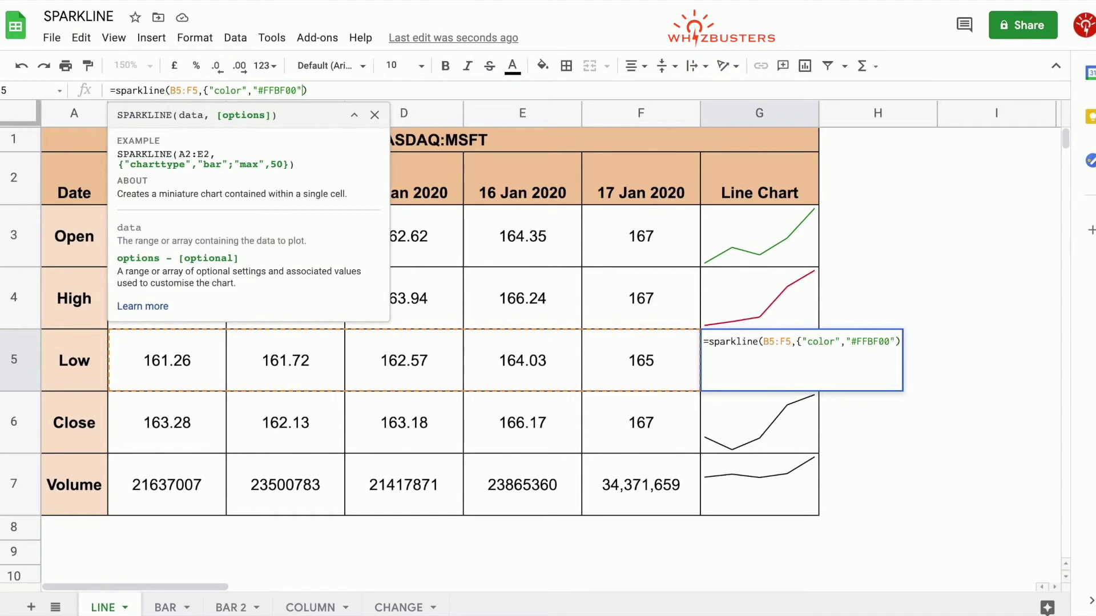
{"action": "key", "text": "Return"}
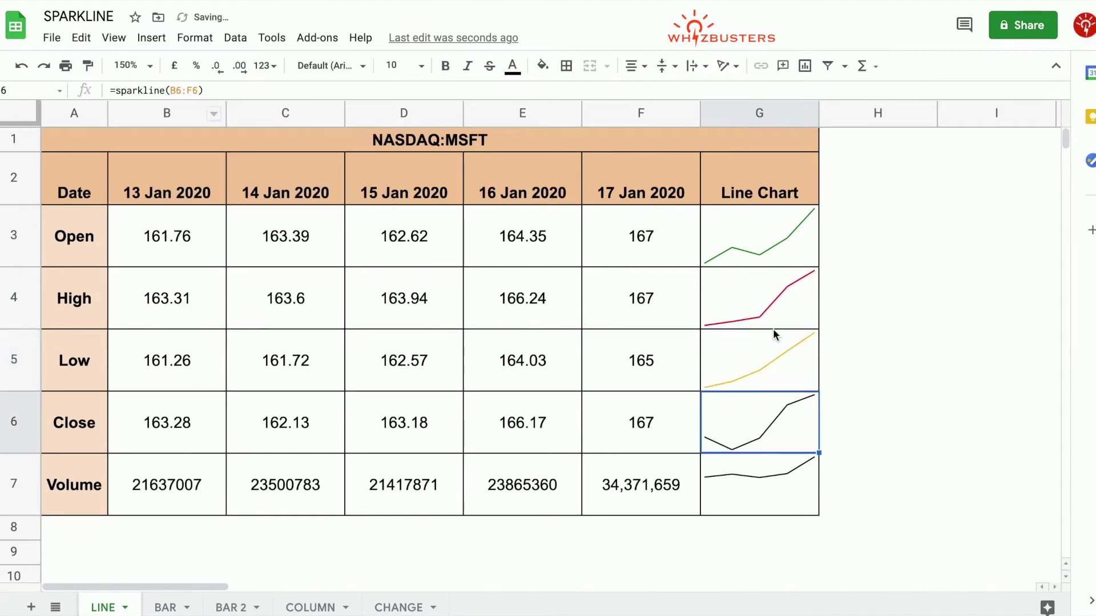
{"action": "left_click", "coordinate": [777, 358]}
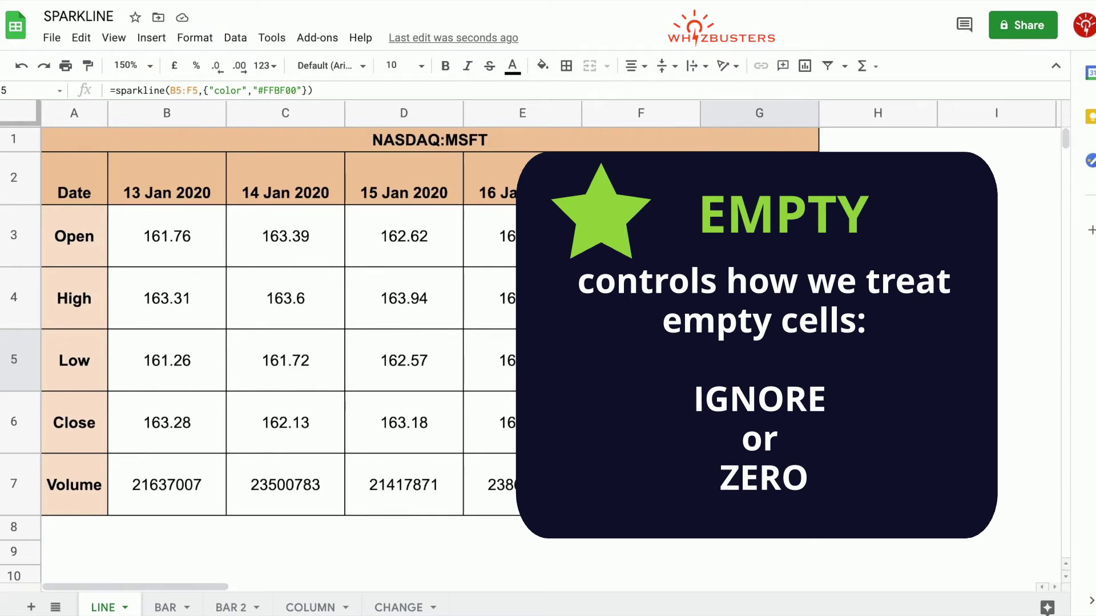
Clear the Close price for 15 Jan 2020 in cell D6.
{"action": "left_click", "coordinate": [779, 441]}
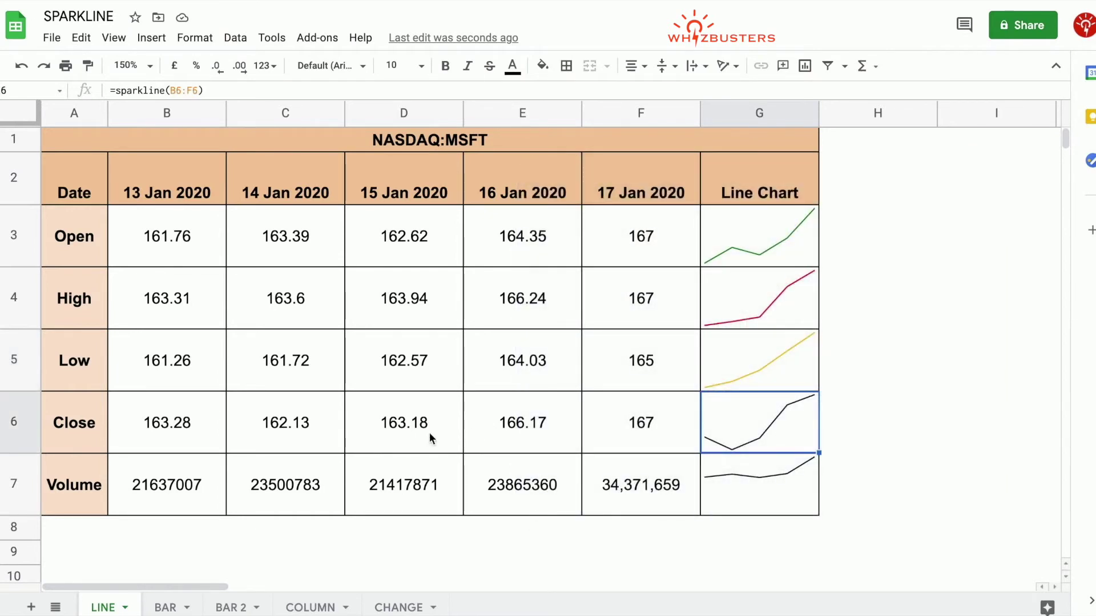
{"action": "left_click", "coordinate": [405, 432]}
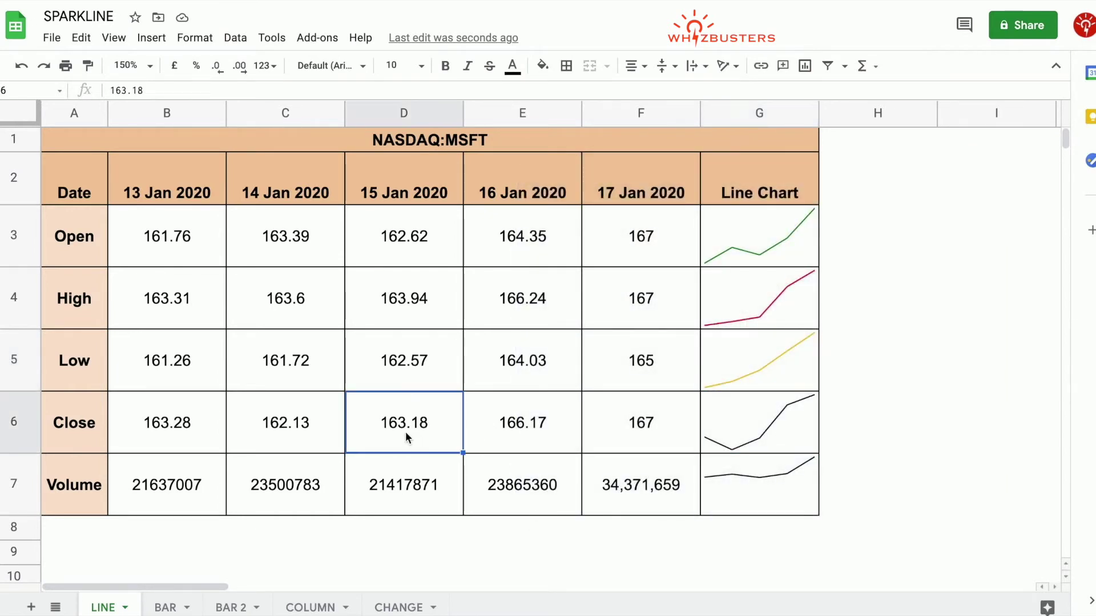
{"action": "key", "text": "Delete"}
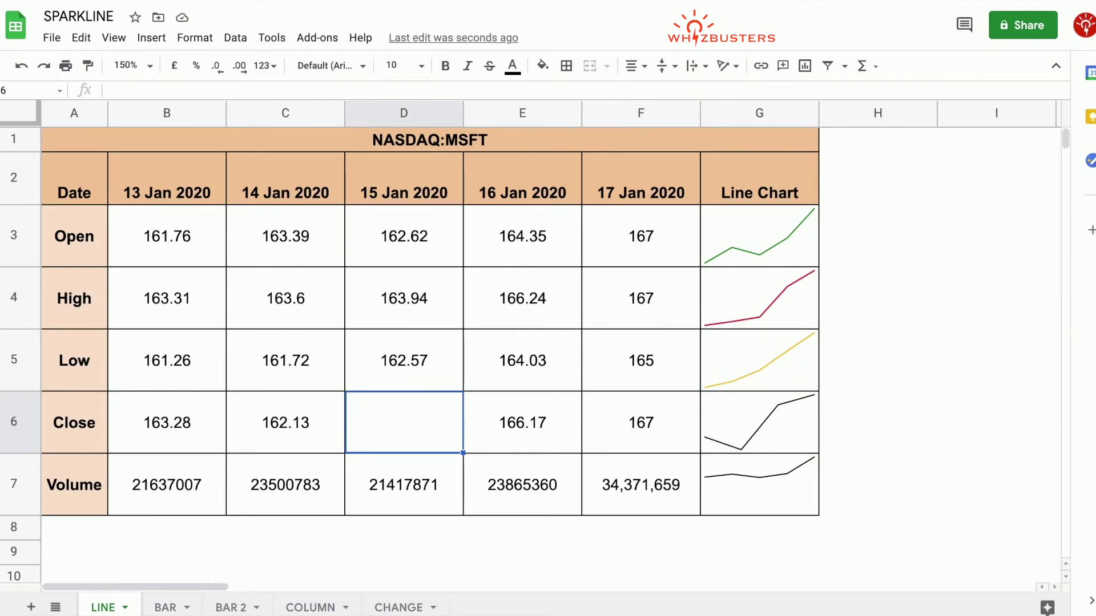
Make the Close sparkline in G6 skip empty cells by adding {"empty","ignore"} to its formula.
{"action": "left_click", "coordinate": [762, 431]}
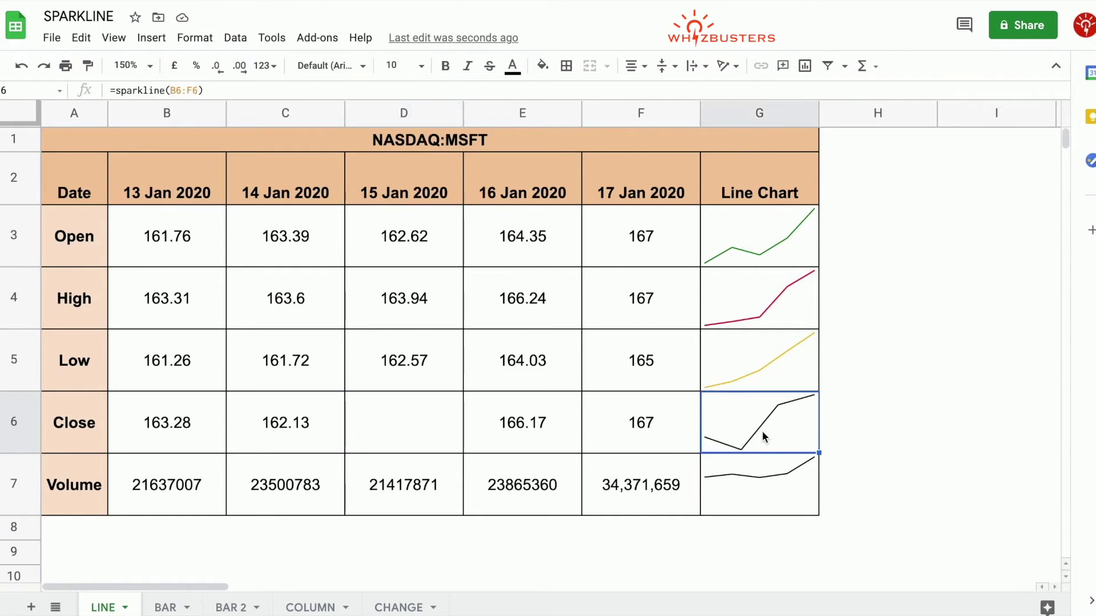
{"action": "left_click", "coordinate": [199, 90]}
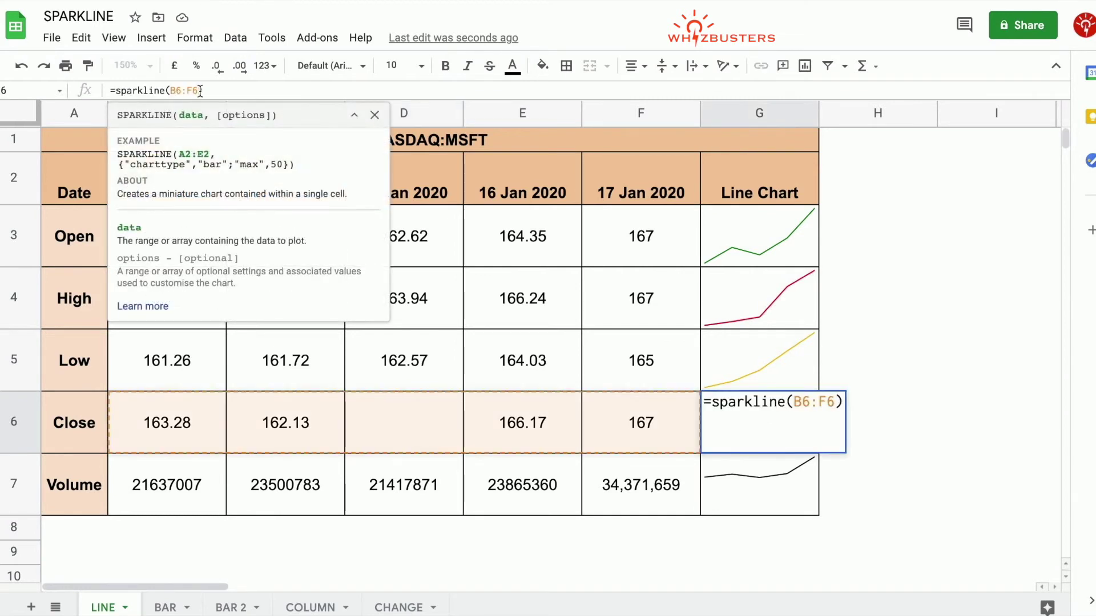
{"action": "type", "text": ",{\""}
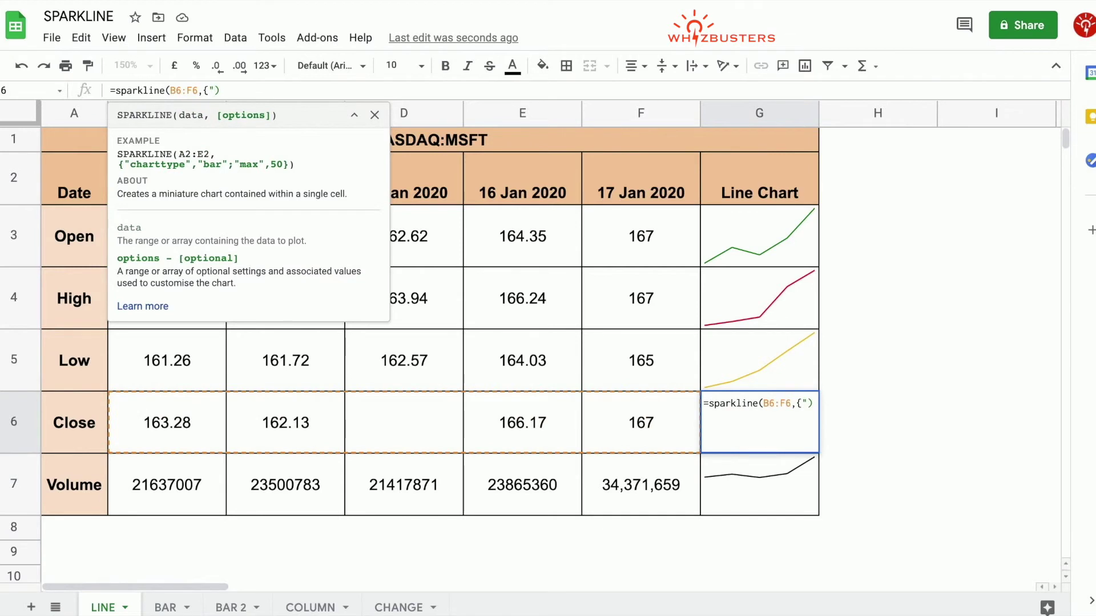
{"action": "type", "text": "empty\","}
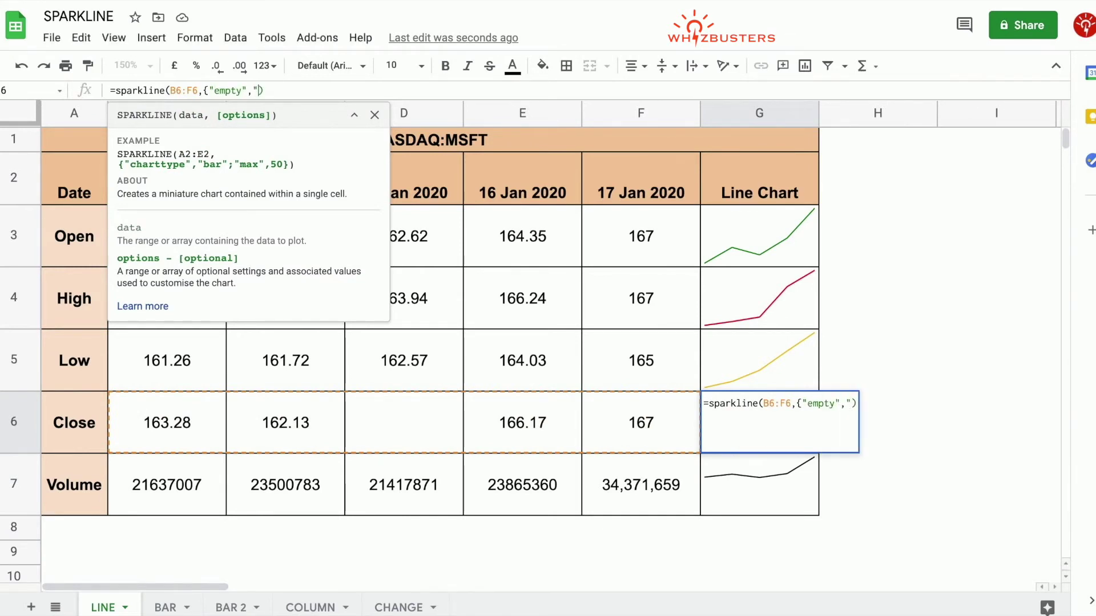
{"action": "type", "text": "\"ignore"}
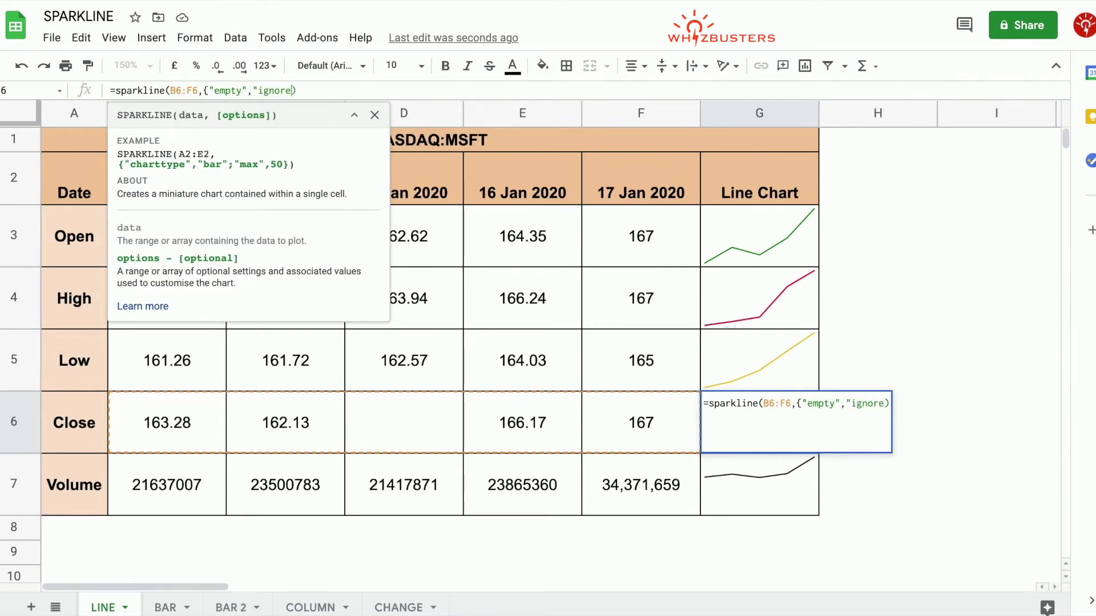
{"action": "key", "text": "Return"}
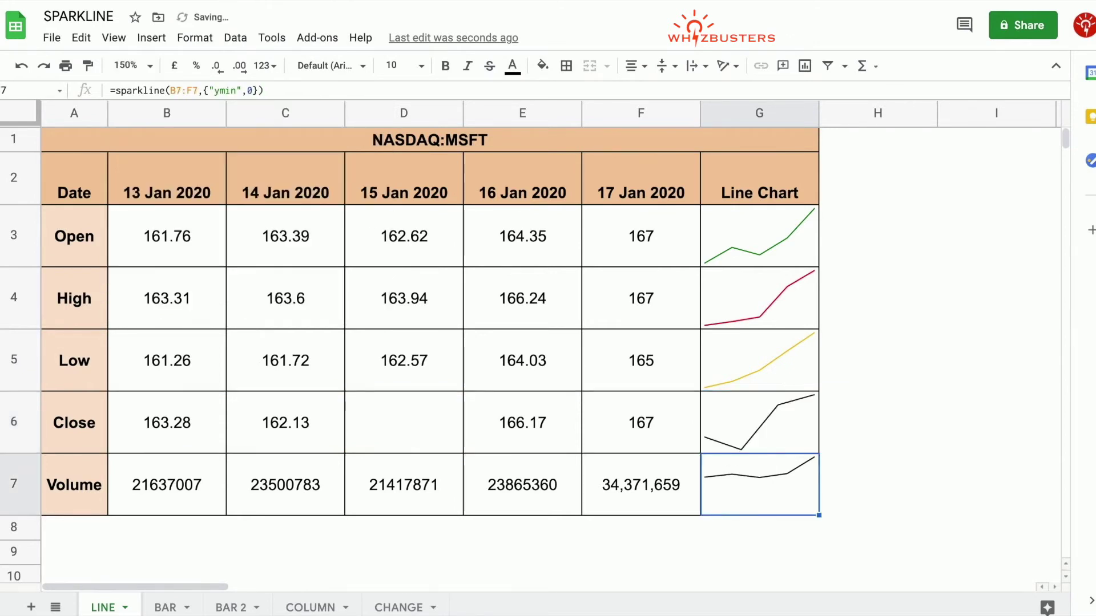
{"action": "left_click", "coordinate": [774, 444]}
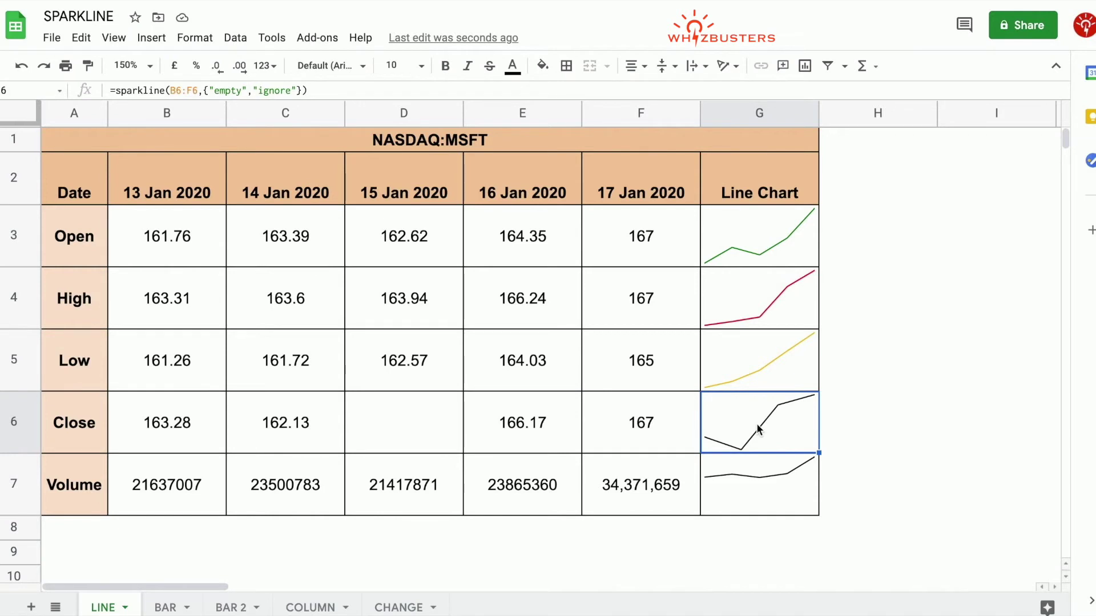
Change the "empty" option in the G6 formula to "zero" so blank cells are plotted as zero.
{"action": "left_click", "coordinate": [294, 91]}
{"action": "key", "text": "BackSpace"}
{"action": "key", "text": "BackSpace"}
{"action": "key", "text": "BackSpace"}
{"action": "key", "text": "BackSpace"}
{"action": "key", "text": "BackSpace"}
{"action": "key", "text": "BackSpace"}
{"action": "type", "text": "zero"}
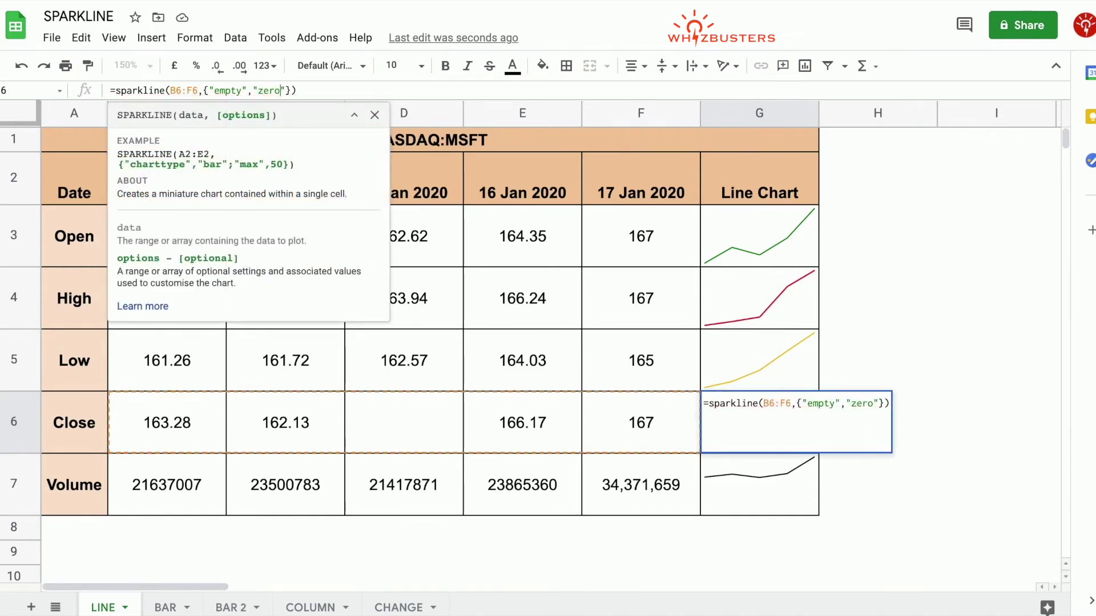
{"action": "key", "text": "Return"}
{"action": "left_click", "coordinate": [735, 429]}
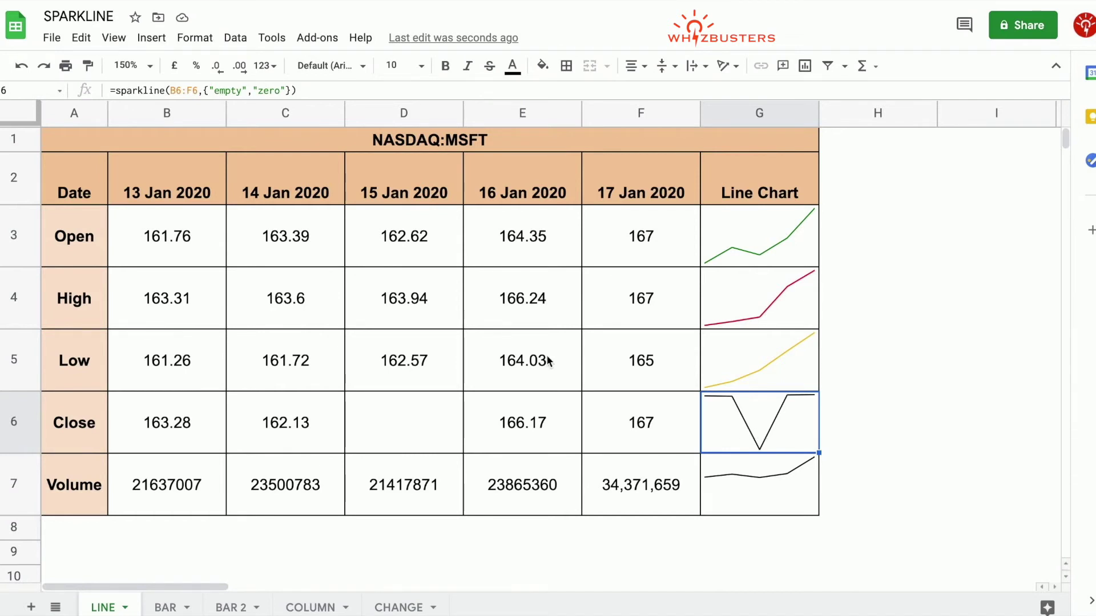
Remove the "empty" option from the G6 formula, leaving =sparkline(B6:F6).
{"action": "left_click", "coordinate": [294, 89]}
{"action": "key", "text": "BackSpace"}
{"action": "key", "text": "BackSpace"}
{"action": "key", "text": "BackSpace"}
{"action": "key", "text": "BackSpace"}
{"action": "key", "text": "BackSpace"}
{"action": "key", "text": "BackSpace"}
{"action": "key", "text": "BackSpace"}
{"action": "key", "text": "BackSpace"}
{"action": "key", "text": "BackSpace"}
{"action": "key", "text": "BackSpace"}
{"action": "key", "text": "BackSpace"}
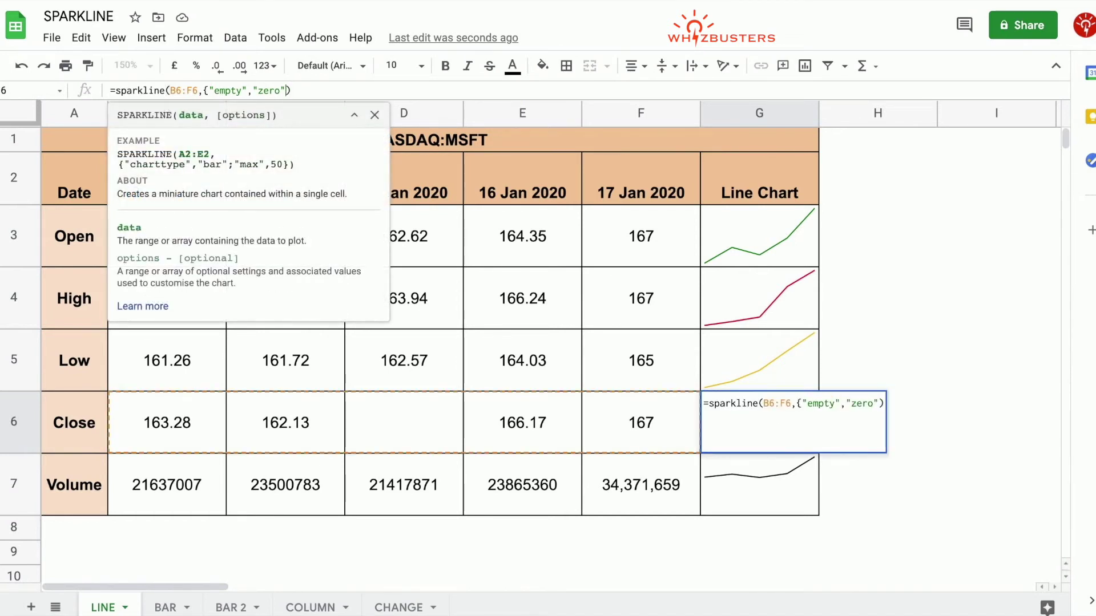
{"action": "key", "text": "BackSpace"}
{"action": "key", "text": "BackSpace"}
{"action": "key", "text": "BackSpace"}
{"action": "key", "text": "BackSpace"}
{"action": "key", "text": "BackSpace"}
{"action": "key", "text": "BackSpace"}
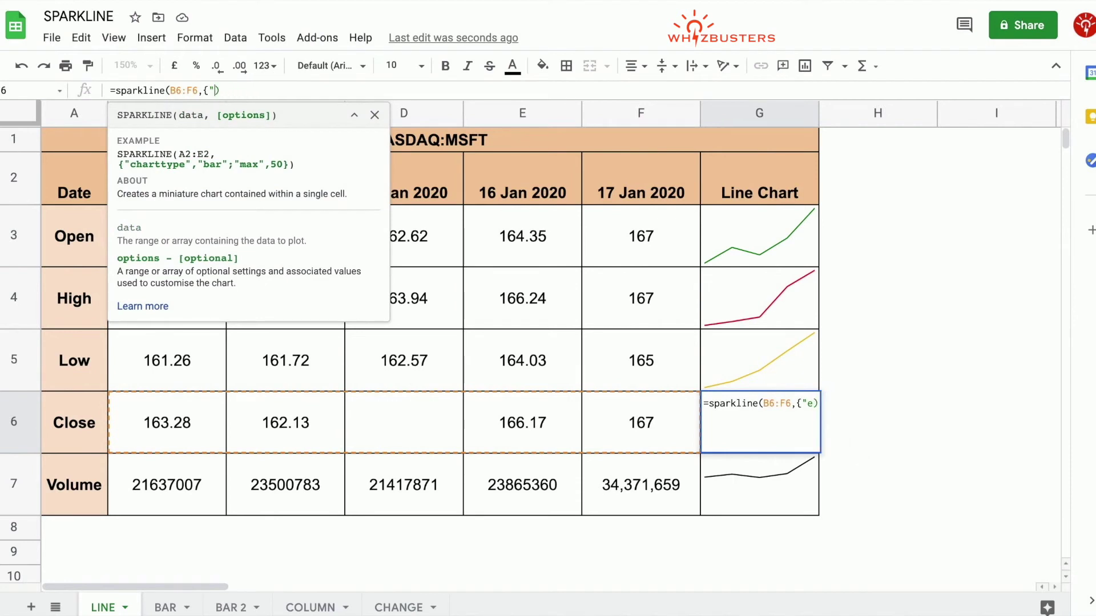
{"action": "key", "text": "Return"}
{"action": "left_click", "coordinate": [770, 433]}
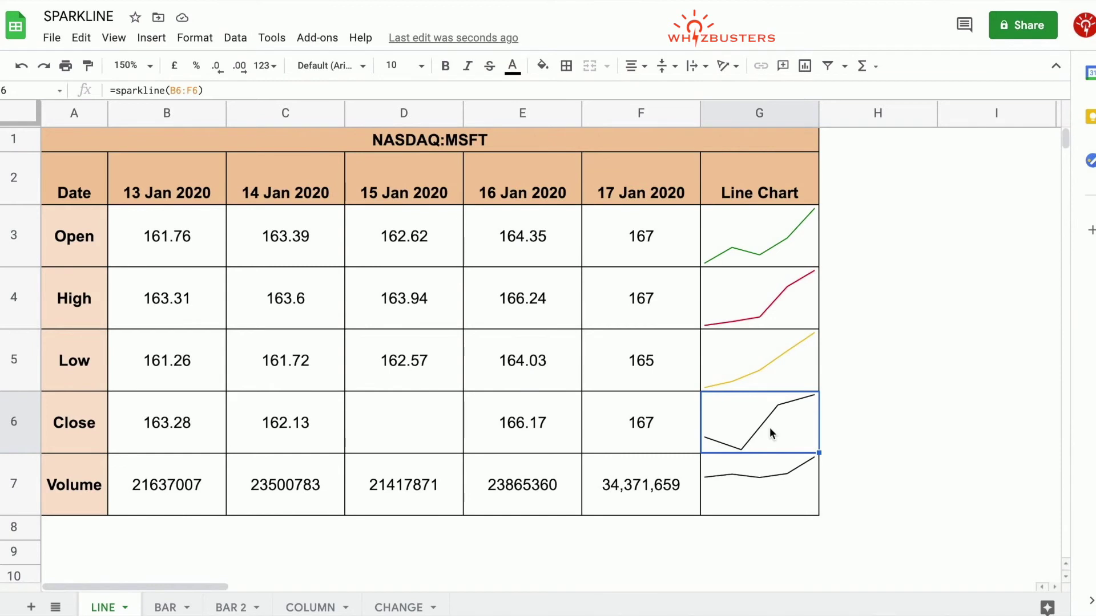
Replace the High price for 15 Jan 2020 in cell D4 with the text whiz.
{"action": "left_click", "coordinate": [410, 308]}
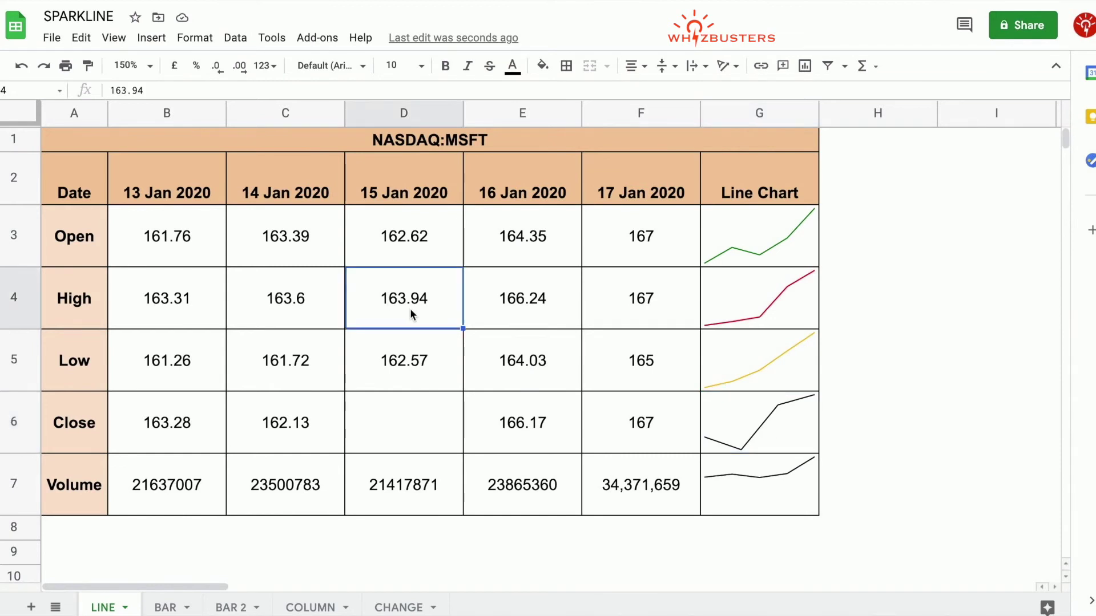
{"action": "type", "text": "whiz"}
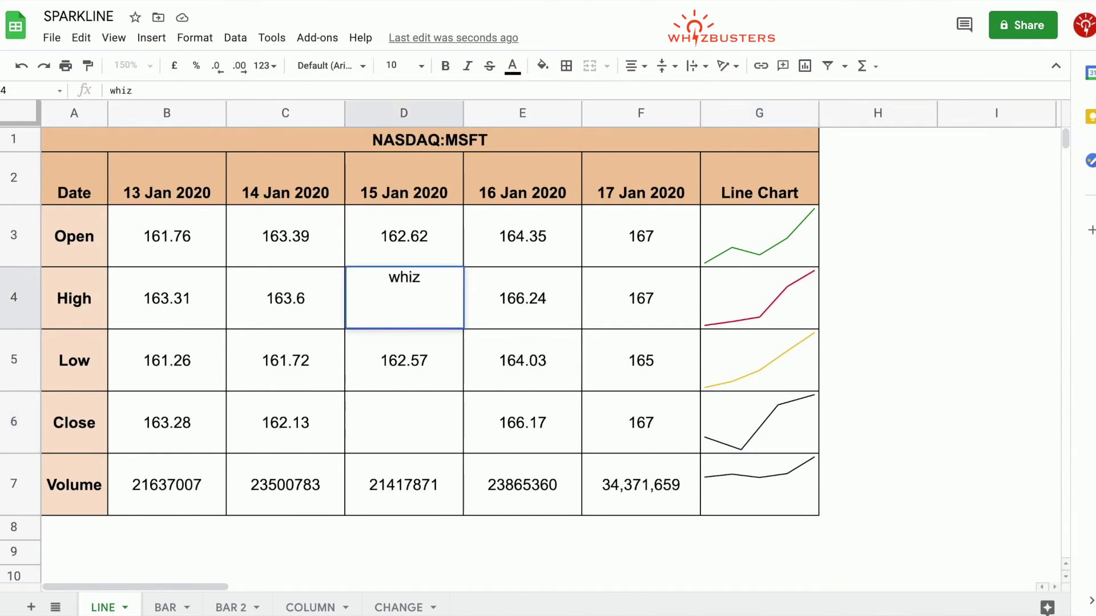
{"action": "left_click", "coordinate": [748, 321]}
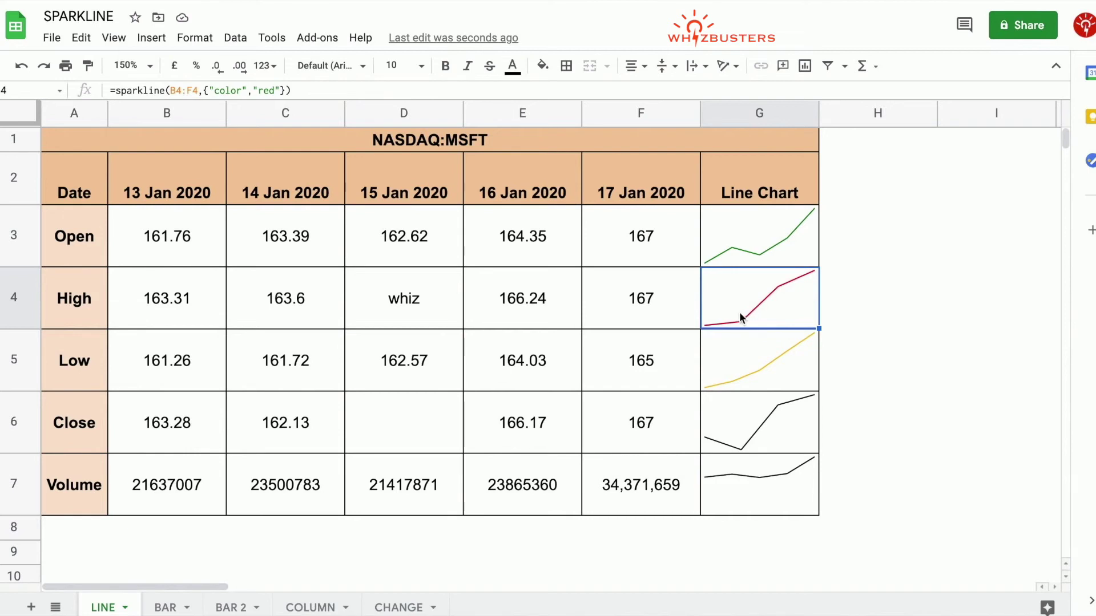
Add the option "nan","convert" to the High sparkline formula in G4, after the "color","red" option and a semicolon.
{"action": "left_click", "coordinate": [281, 91]}
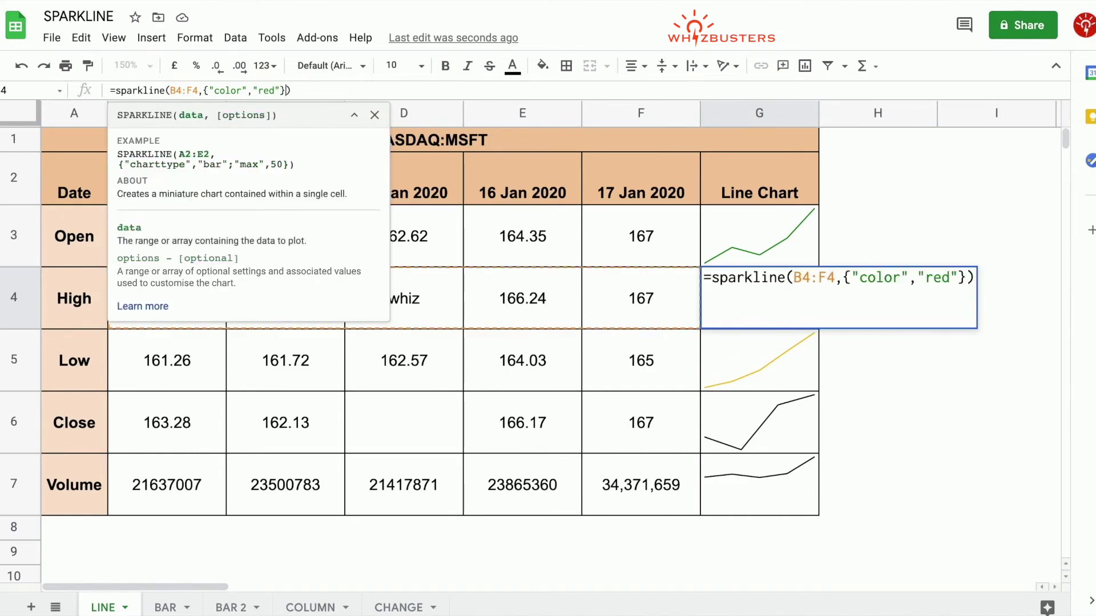
{"action": "type", "text": "; \"nan\",\"convert\""}
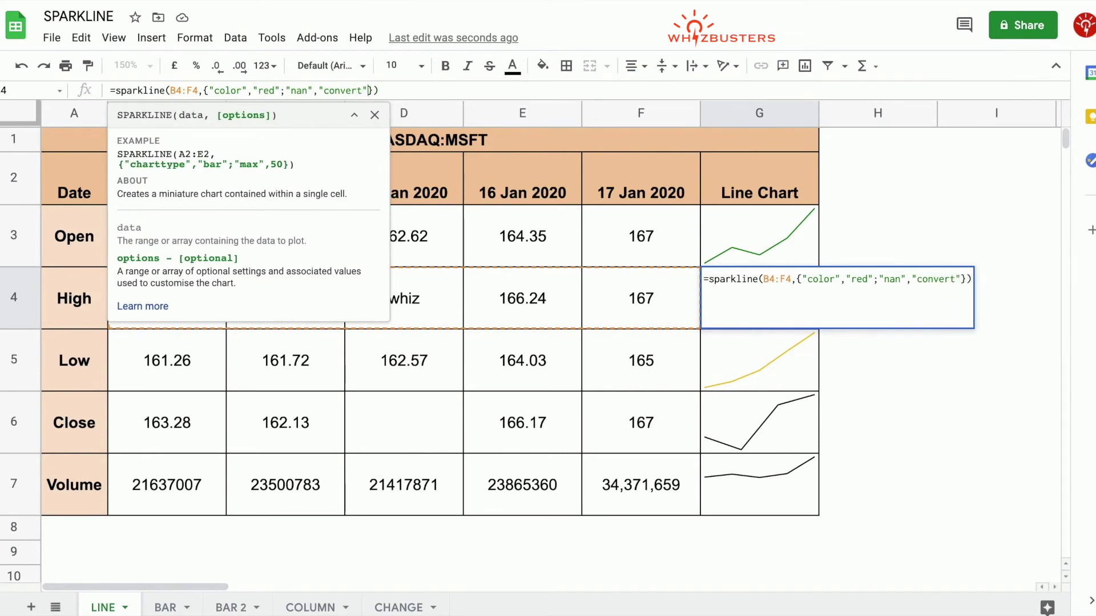
{"action": "key", "text": "Return"}
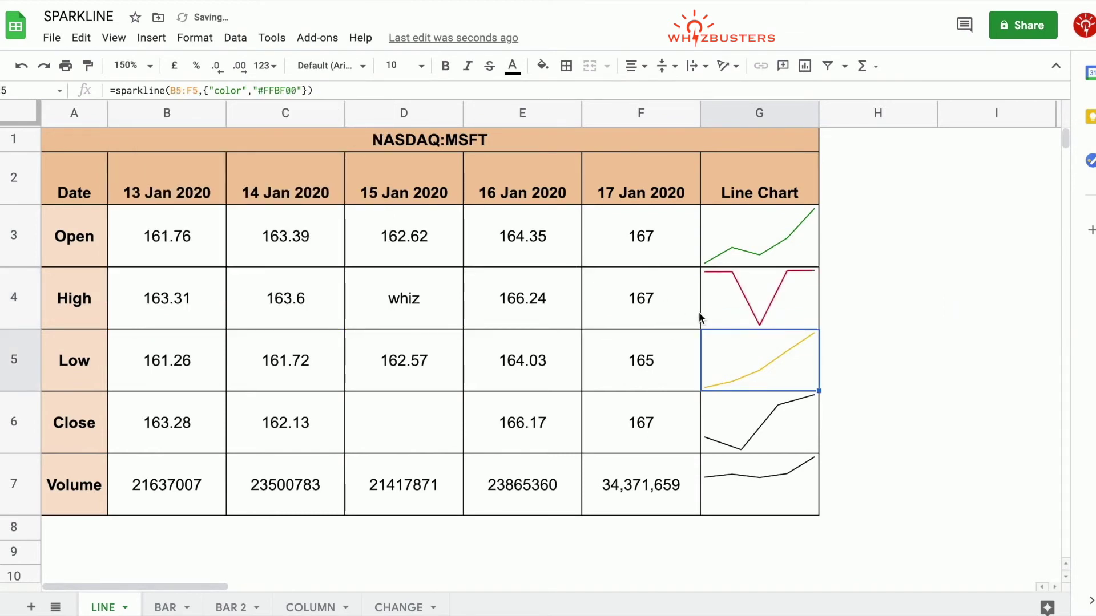
{"action": "left_click", "coordinate": [717, 309]}
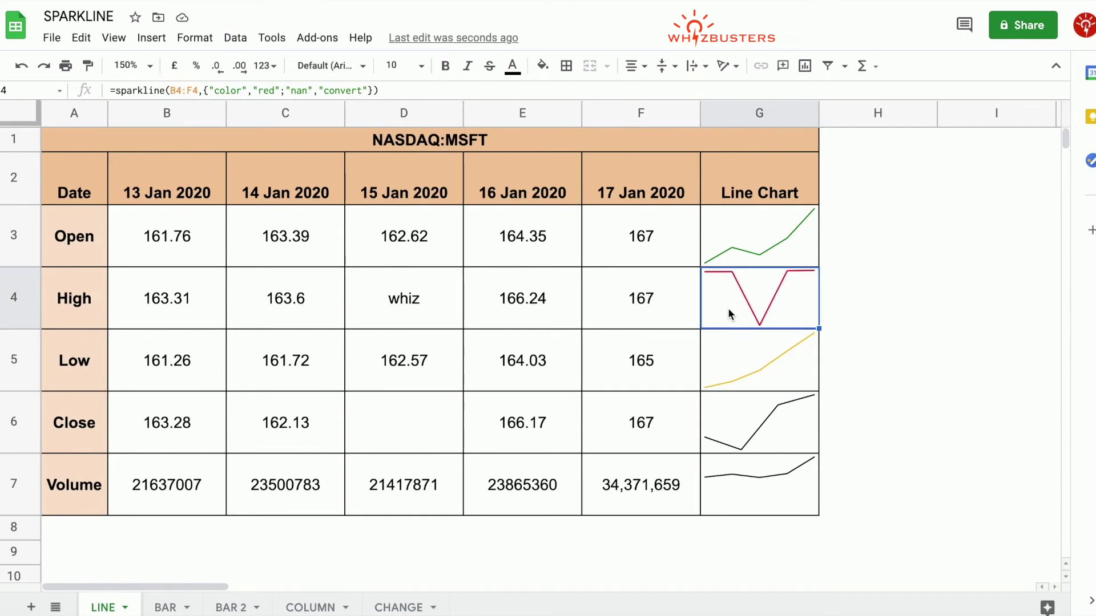
Change the "nan" option in the G4 formula to "ignore" so non-numeric data is skipped.
{"action": "double_click", "coordinate": [729, 314]}
{"action": "key", "text": "Left"}
{"action": "key", "text": "Left"}
{"action": "key", "text": "Left"}
{"action": "key", "text": "BackSpace"}
{"action": "key", "text": "BackSpace"}
{"action": "key", "text": "BackSpace"}
{"action": "key", "text": "BackSpace"}
{"action": "key", "text": "BackSpace"}
{"action": "key", "text": "BackSpace"}
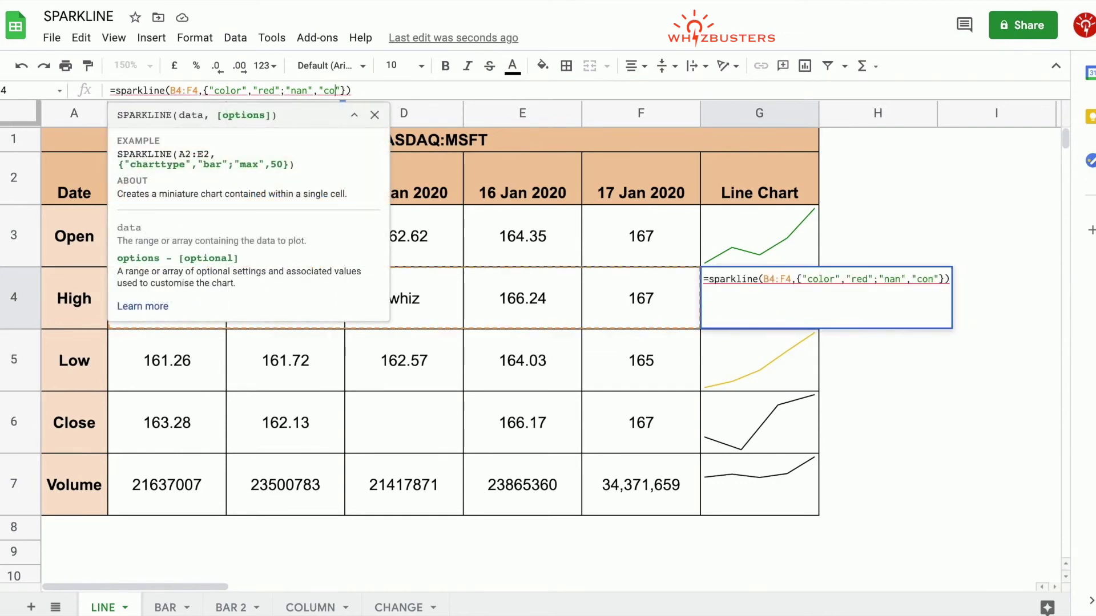
{"action": "key", "text": "BackSpace"}
{"action": "type", "text": "ignore"}
{"action": "key", "text": "Return"}
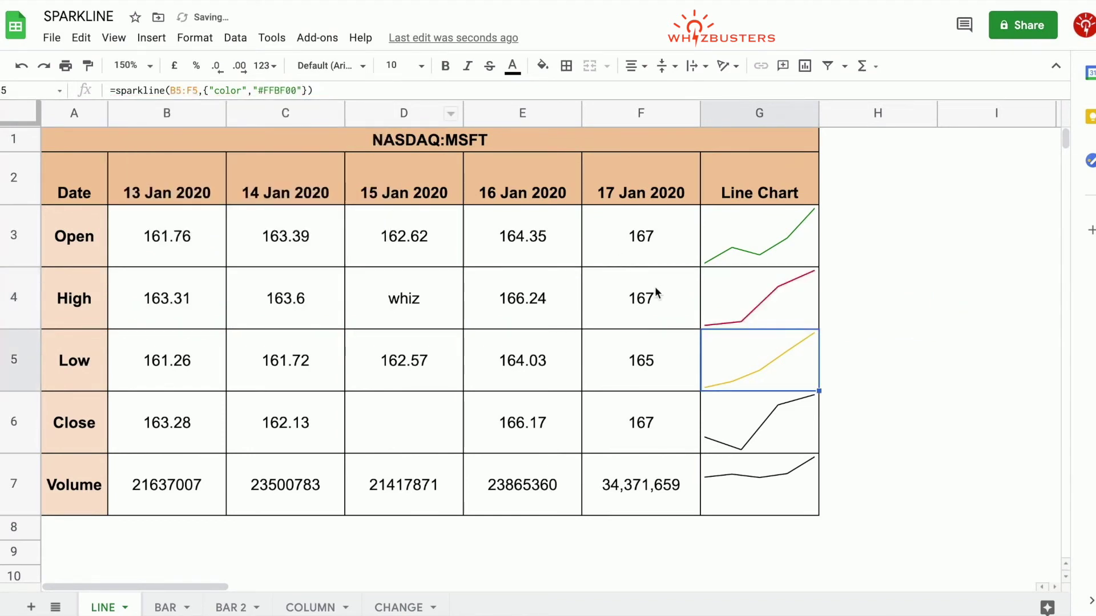
{"action": "left_click", "coordinate": [731, 312]}
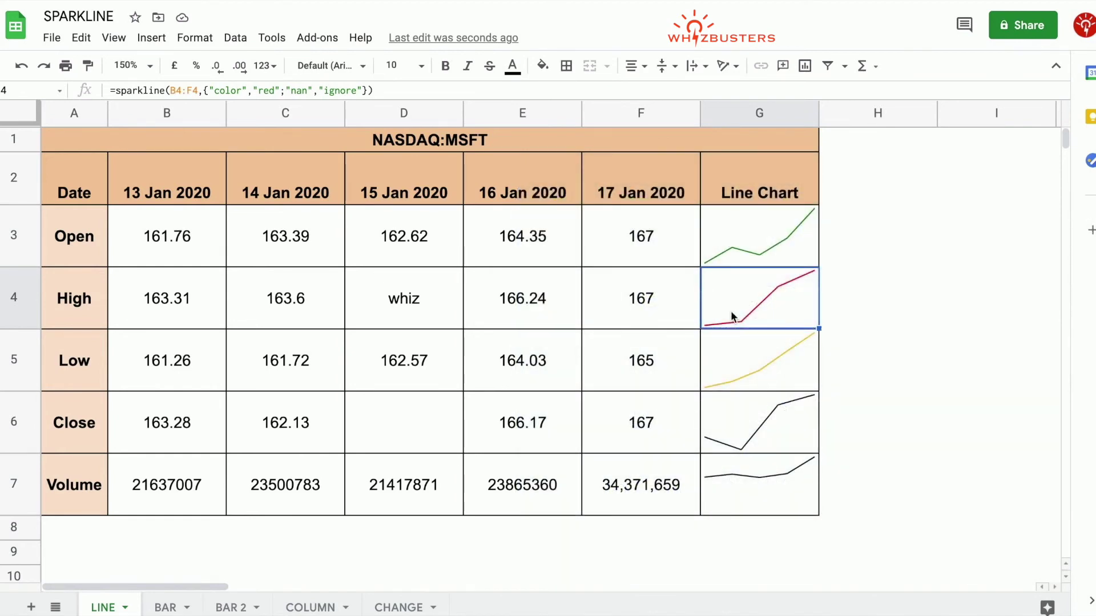
Replace the "ymin" option in the Volume sparkline formula in G7 with "rtl",TRUE to plot the line right to left.
{"action": "key", "text": "Down"}
{"action": "key", "text": "Down"}
{"action": "key", "text": "Down"}
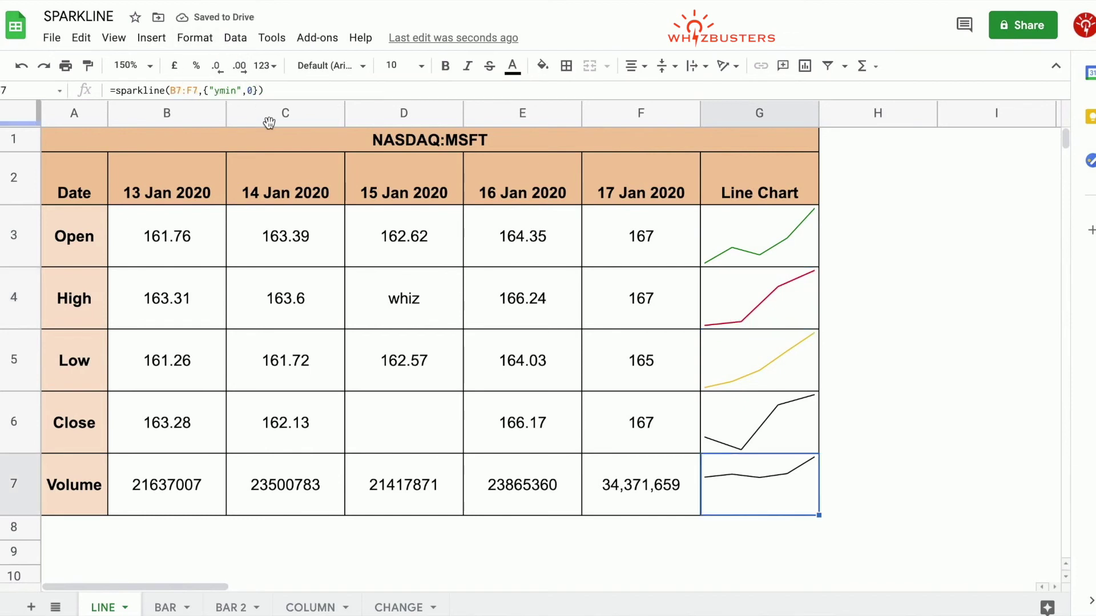
{"action": "left_click", "coordinate": [250, 91]}
{"action": "left_click_drag", "start_coordinate": [254, 91], "coordinate": [207, 92]}
{"action": "key", "text": "BackSpace"}
{"action": "type", "text": "\"rtl\","}
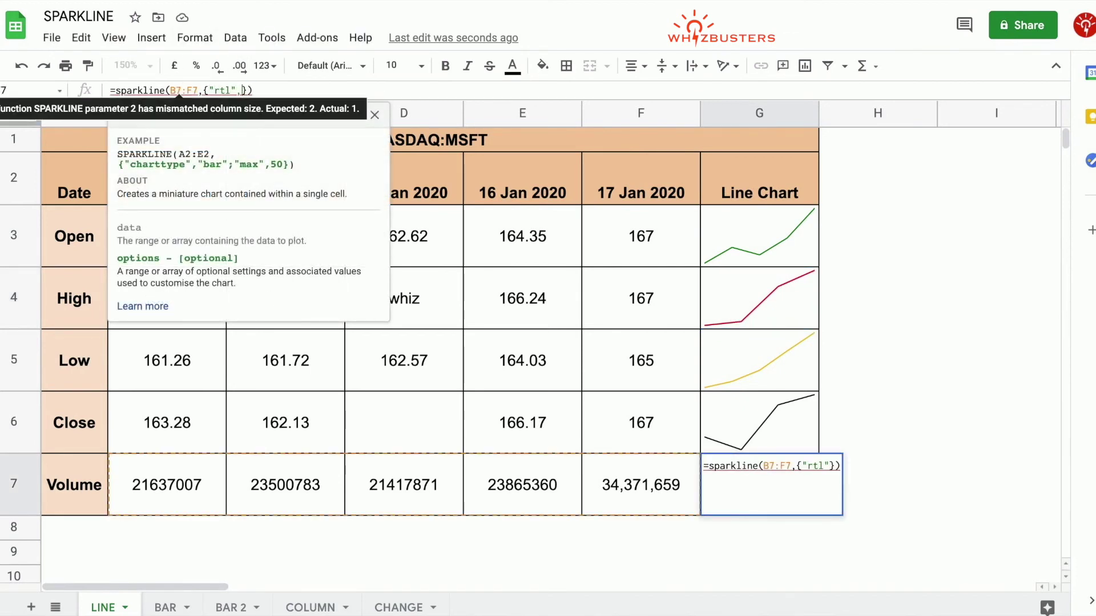
{"action": "type", "text": "TRUE"}
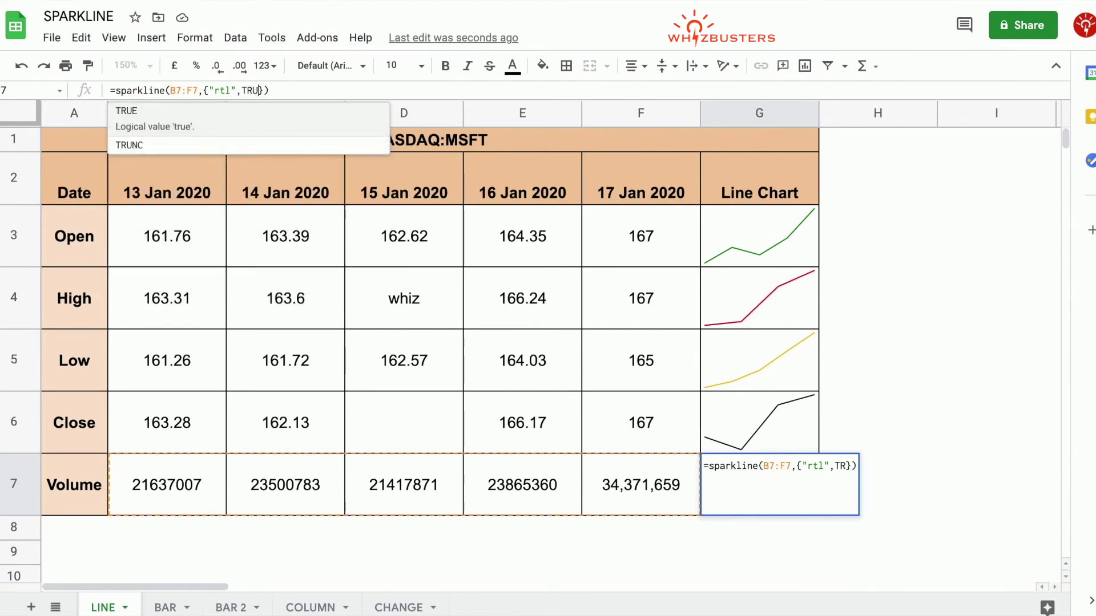
{"action": "key", "text": "Return"}
{"action": "left_click", "coordinate": [778, 513]}
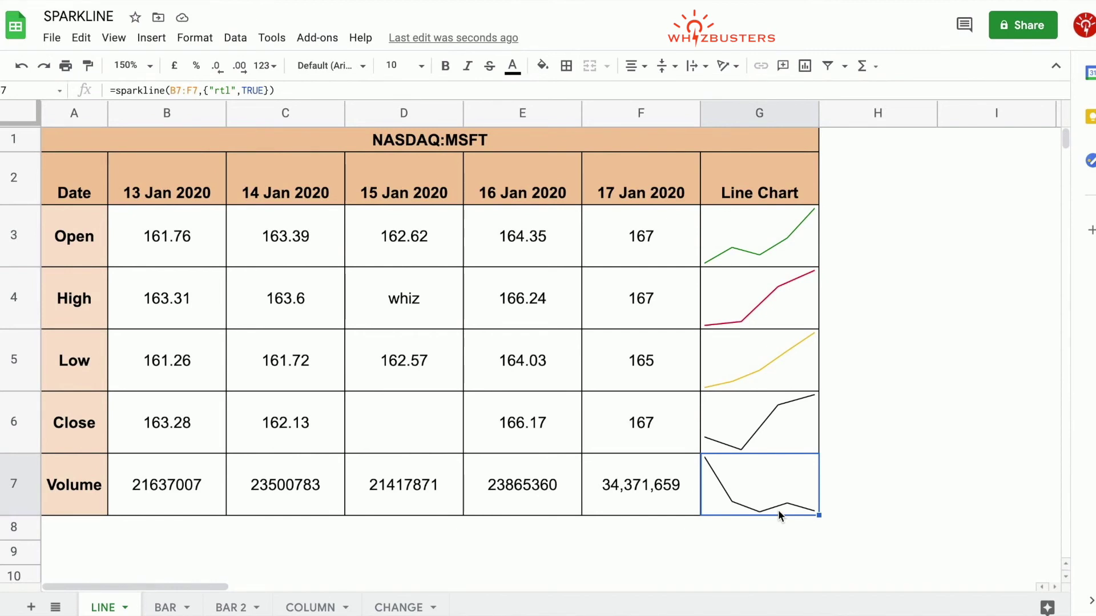
Change the "rtl" option in the G7 formula to FALSE so the line reads left to right.
{"action": "double_click", "coordinate": [253, 90]}
{"action": "type", "text": "FALSE"}
{"action": "key", "text": "Return"}
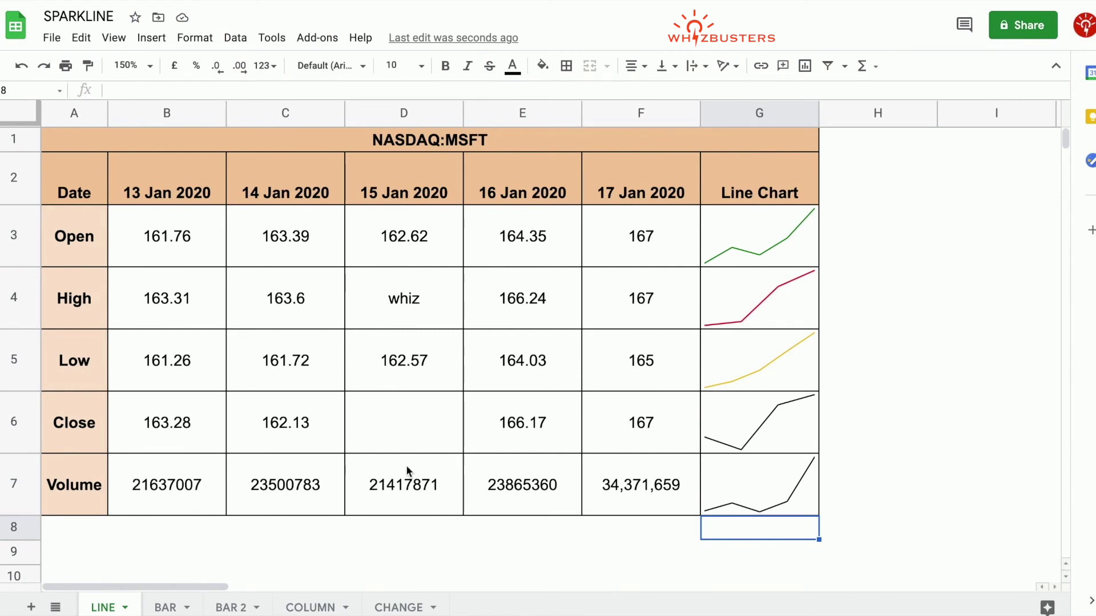
{"action": "left_click", "coordinate": [739, 508]}
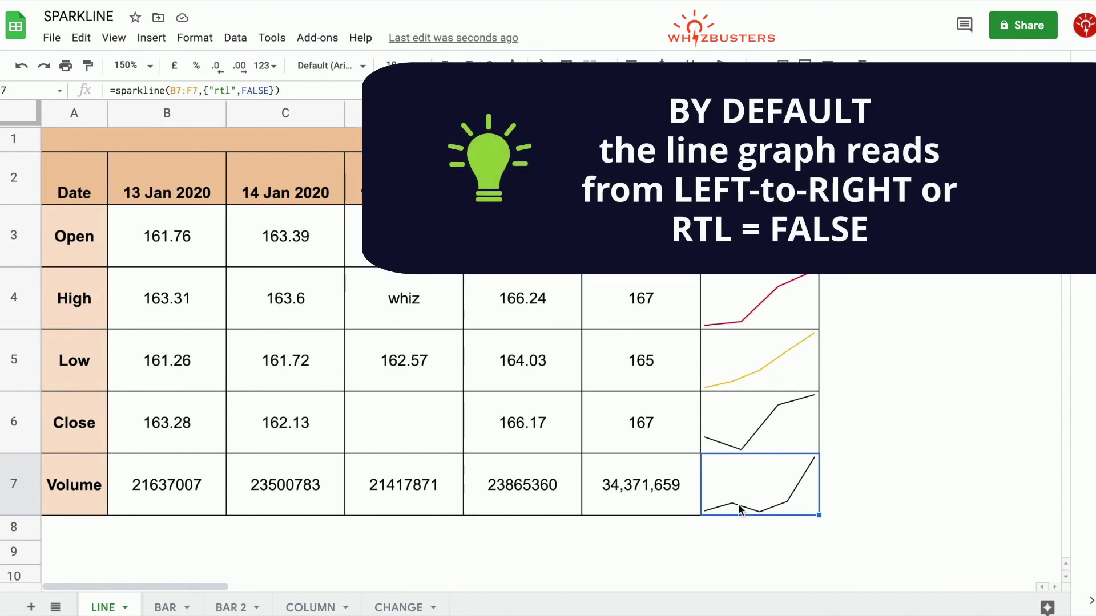
Remove the "rtl" option from the Volume sparkline formula in G7, leaving =sparkline(B7:F7).
{"action": "left_click", "coordinate": [277, 90]}
{"action": "key", "text": "BackSpace"}
{"action": "key", "text": "BackSpace"}
{"action": "key", "text": "BackSpace"}
{"action": "key", "text": "BackSpace"}
{"action": "key", "text": "BackSpace"}
{"action": "key", "text": "BackSpace"}
{"action": "key", "text": "BackSpace"}
{"action": "key", "text": "BackSpace"}
{"action": "key", "text": "BackSpace"}
{"action": "key", "text": "BackSpace"}
{"action": "key", "text": "BackSpace"}
{"action": "key", "text": "BackSpace"}
{"action": "key", "text": "BackSpace"}
{"action": "key", "text": "BackSpace"}
{"action": "key", "text": "Return"}
{"action": "left_click", "coordinate": [771, 488]}
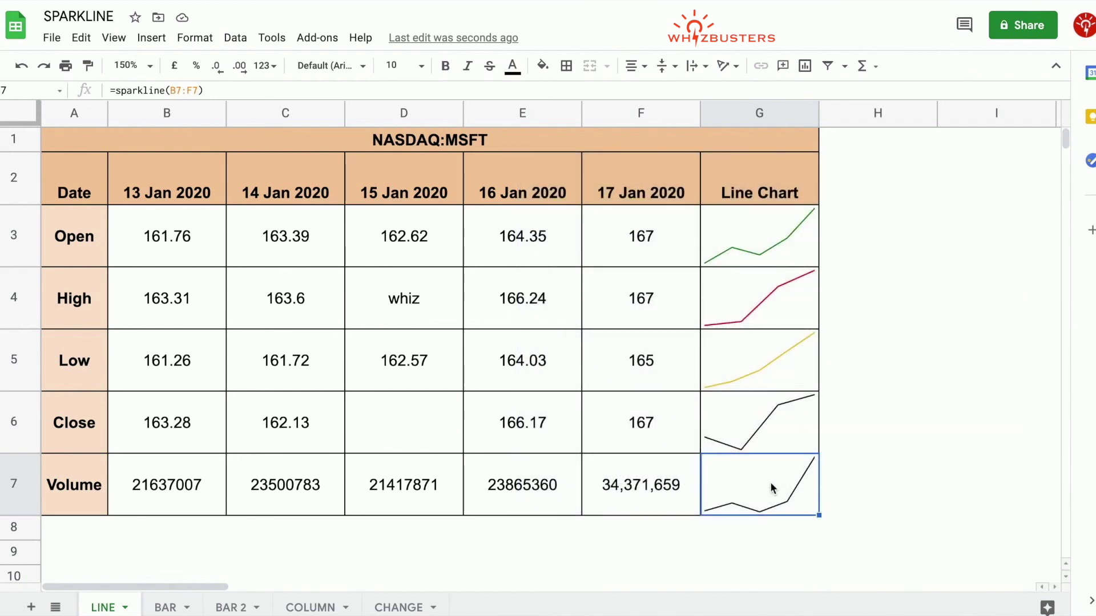
Add the option "linewidth",5 to the Low sparkline formula in G5, after the "color","#FFBF00" option and a semicolon.
{"action": "left_click", "coordinate": [798, 365]}
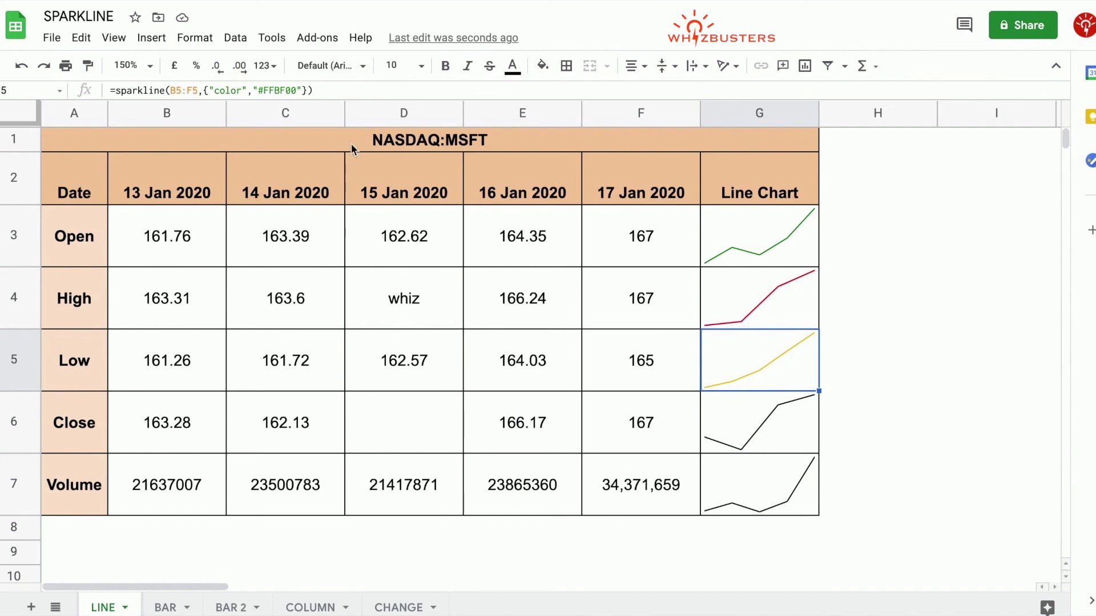
{"action": "left_click", "coordinate": [303, 90]}
{"action": "type", "text": ";"}
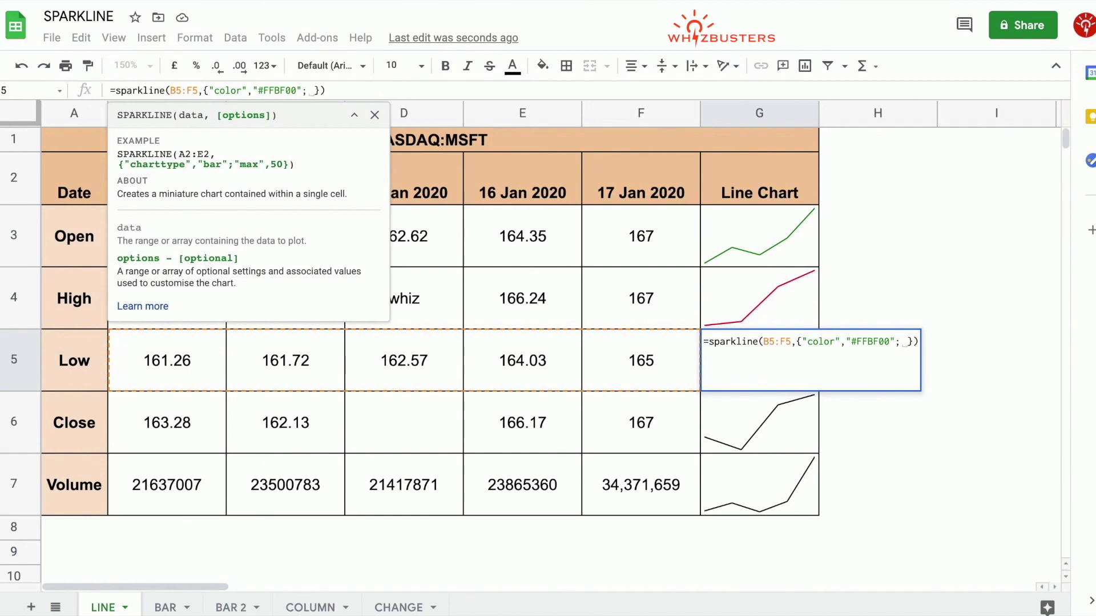
{"action": "type", "text": "\"linewid"}
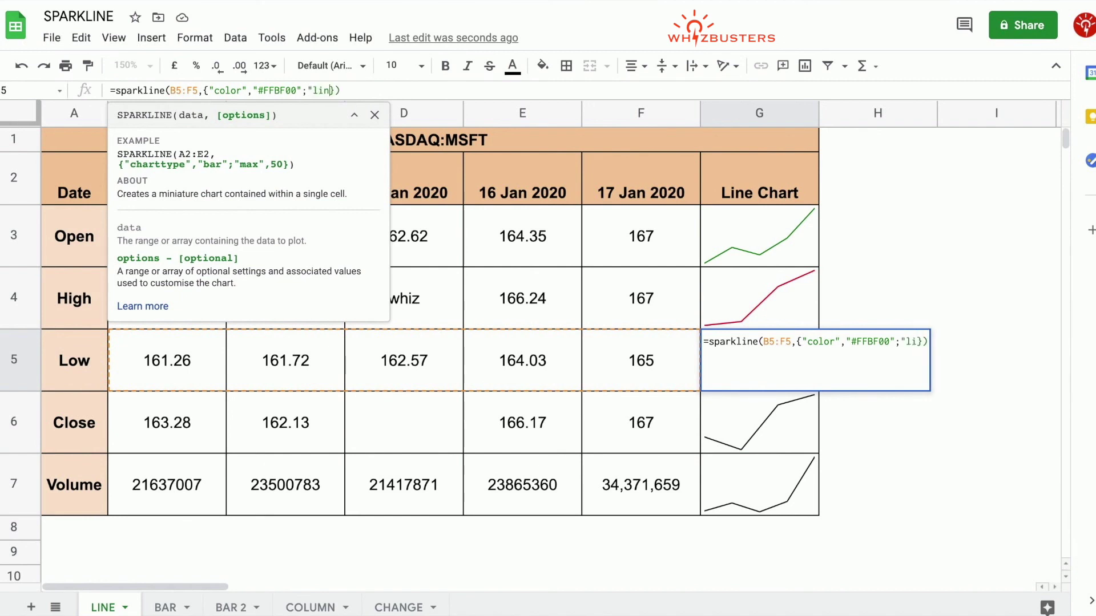
{"action": "type", "text": "th"}
{"action": "type", "text": "\","}
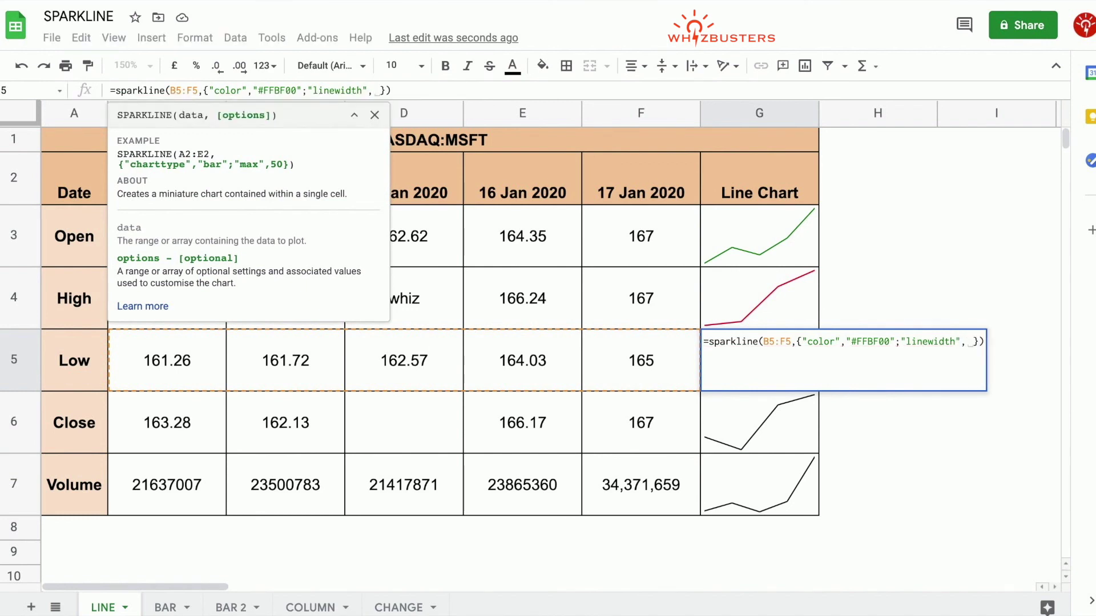
{"action": "key", "text": "BackSpace"}
{"action": "type", "text": "5"}
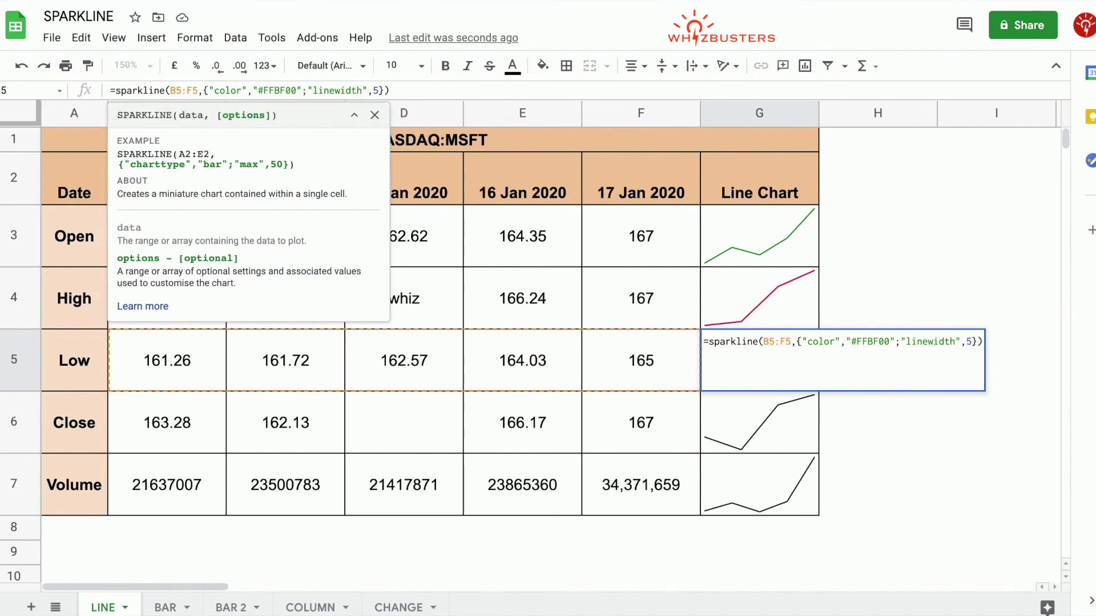
{"action": "key", "text": "Return"}
{"action": "left_click", "coordinate": [786, 375]}
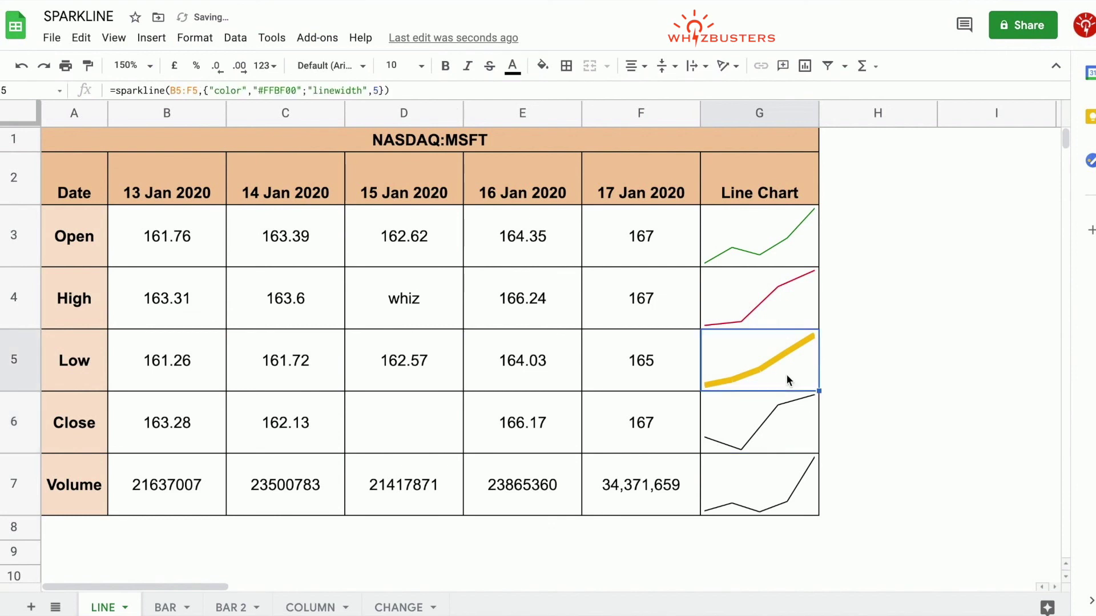